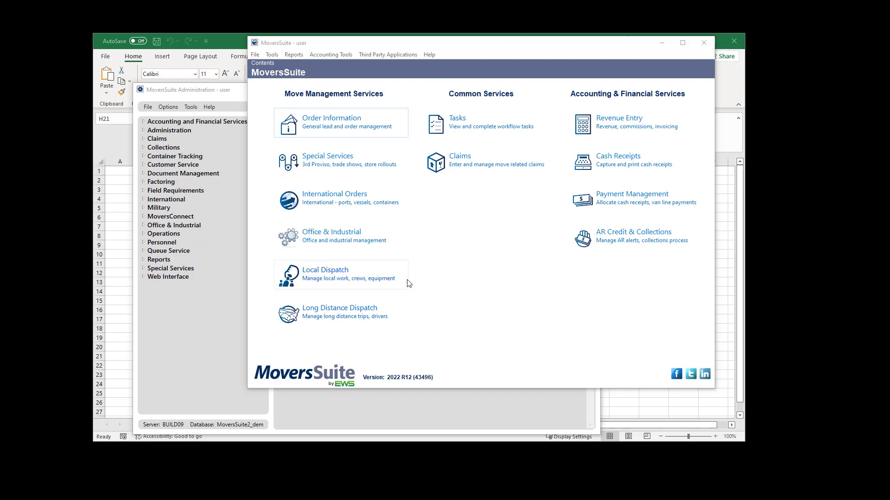
- Open Van Line Group under Accounting and Financial Services, listing Atlas, Generic Service Codes, Sirva, STI and UniGroup
{"action": "left_click", "coordinate": [243, 100]}
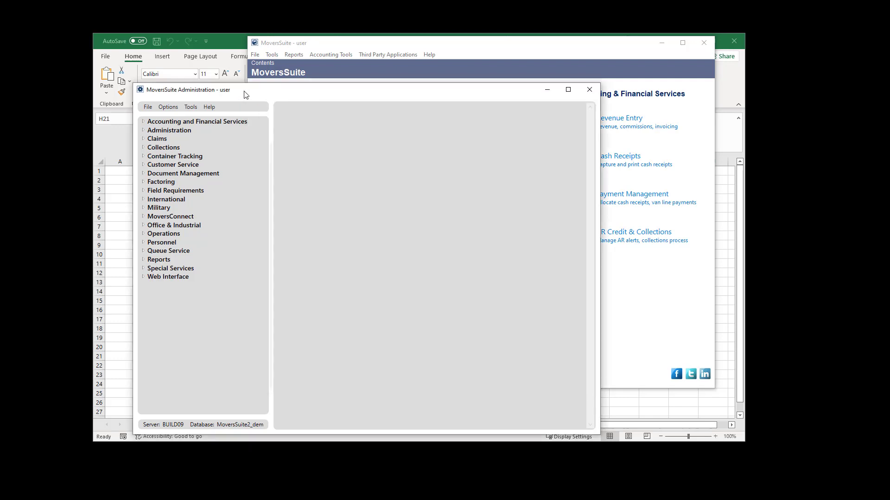
{"action": "left_click", "coordinate": [143, 122]}
{"action": "scroll", "coordinate": [188, 248], "scroll_direction": "down", "scroll_amount": 3}
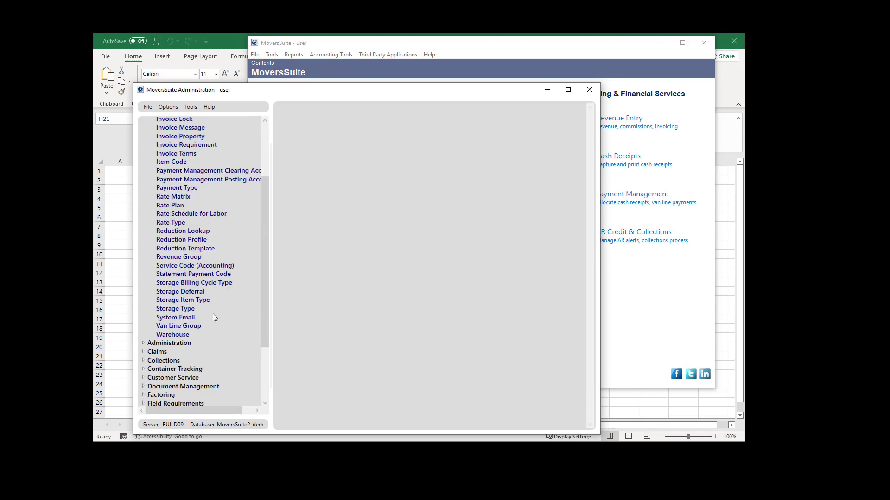
{"action": "left_click", "coordinate": [197, 327]}
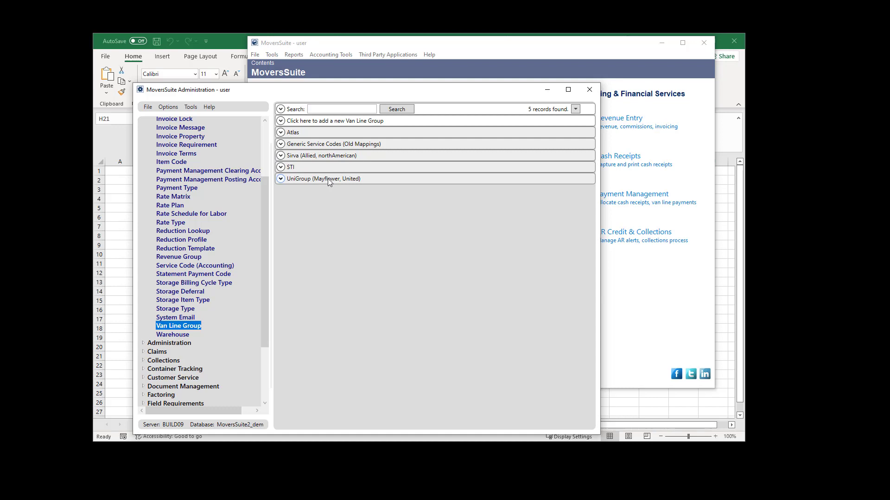
{"action": "left_click", "coordinate": [328, 179]}
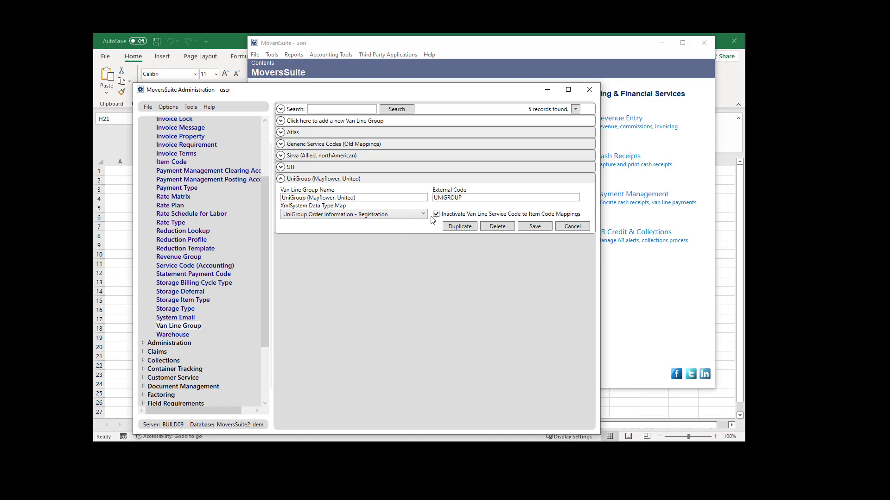
{"action": "left_click", "coordinate": [375, 198]}
{"action": "left_click", "coordinate": [369, 198]}
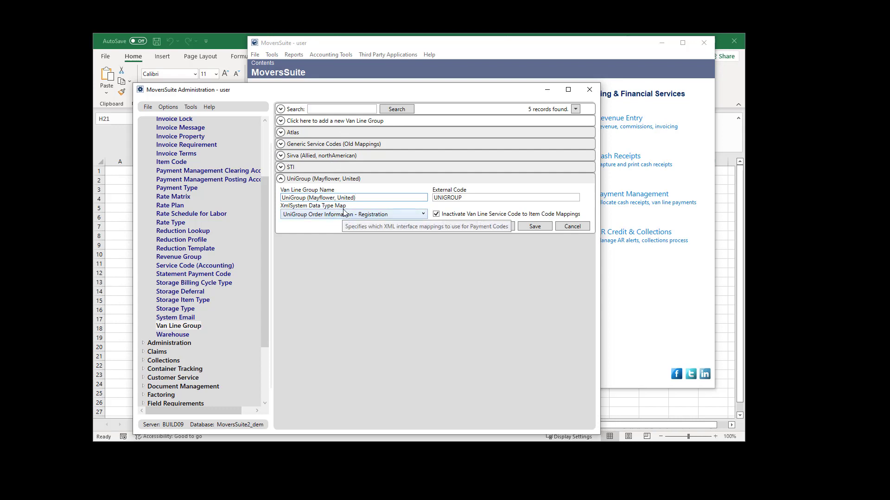
{"action": "left_click", "coordinate": [336, 179]}
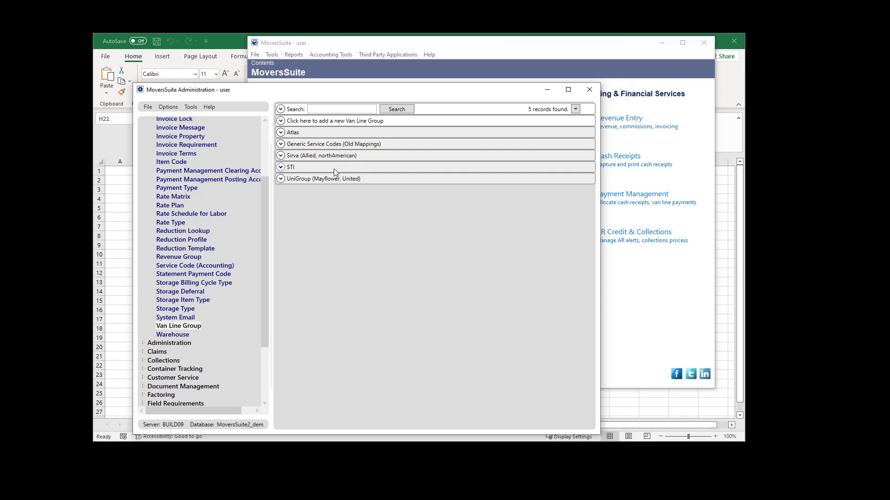
- Expand the Generic Service Codes and UniGroup rows and compare external codes GENERIC and UNIGROUP
{"action": "left_click", "coordinate": [339, 145]}
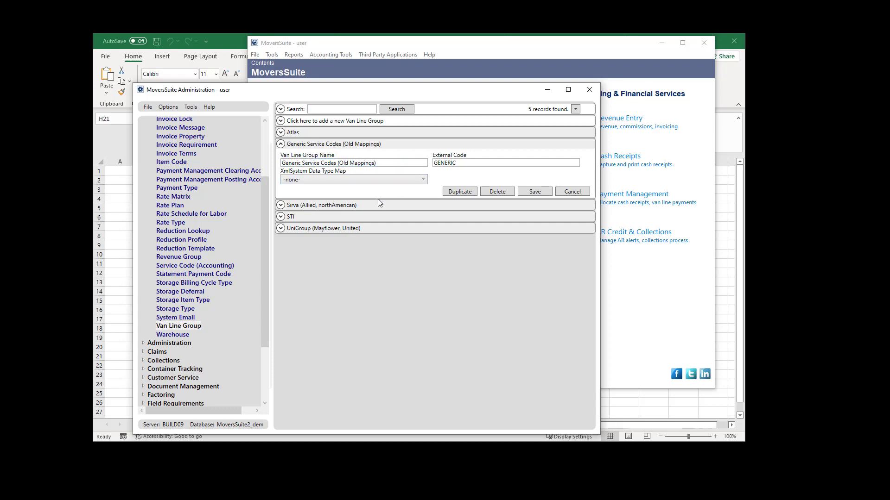
{"action": "left_click", "coordinate": [328, 229]}
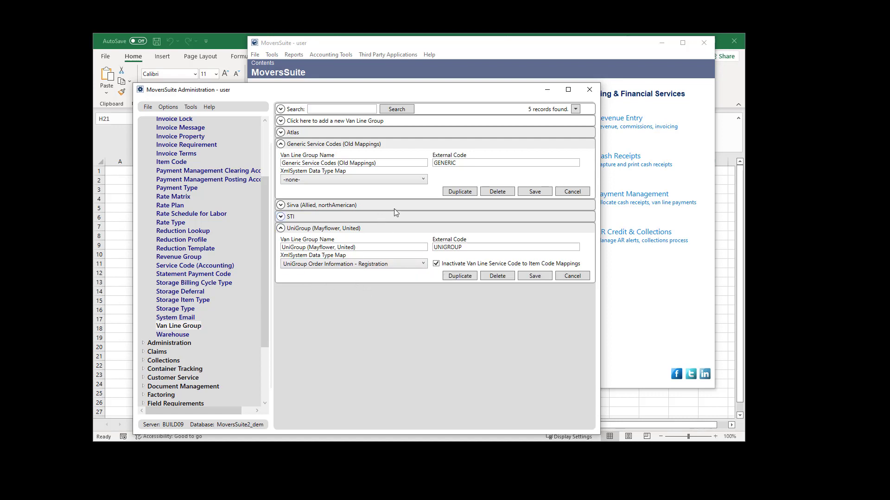
{"action": "left_click_drag", "start_coordinate": [460, 247], "coordinate": [434, 248]}
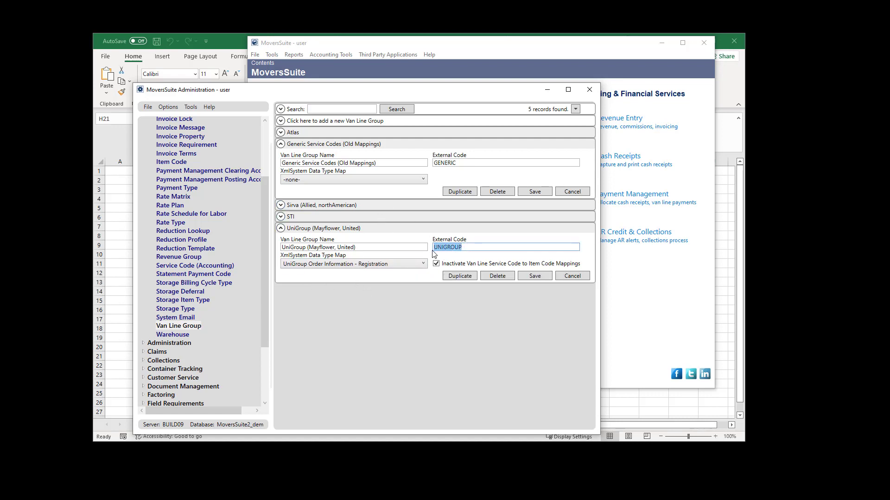
{"action": "left_click_drag", "start_coordinate": [458, 163], "coordinate": [434, 164]}
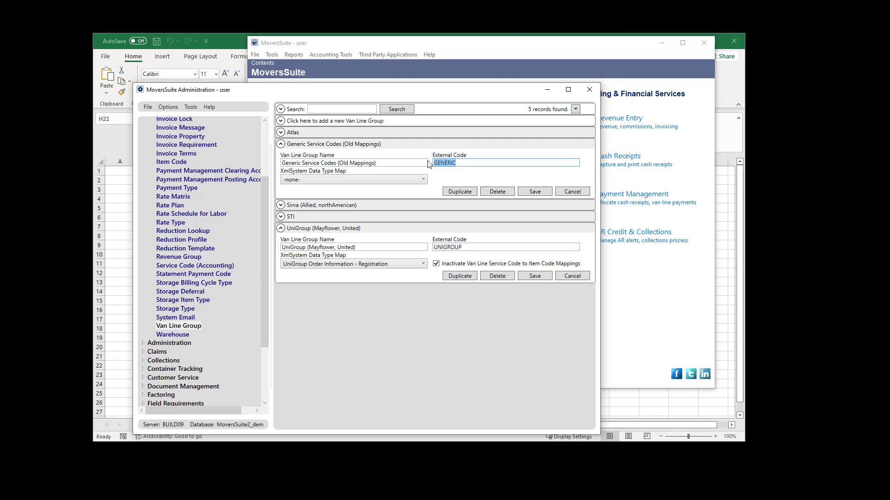
{"action": "left_click", "coordinate": [449, 176]}
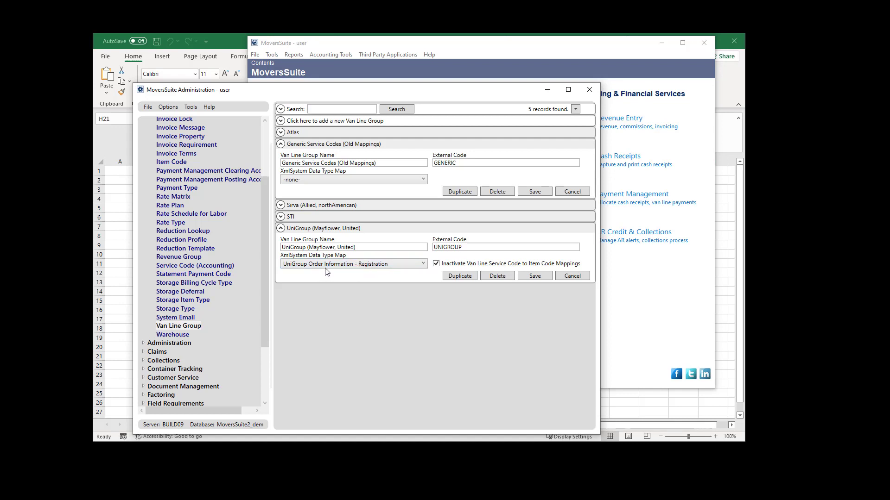
{"action": "left_click", "coordinate": [143, 343]}
- Expand the Atlas, STI and Sirva rows to reveal external codes ATLAS, STI and SIRVA
{"action": "left_click_drag", "start_coordinate": [267, 226], "coordinate": [279, 365]}
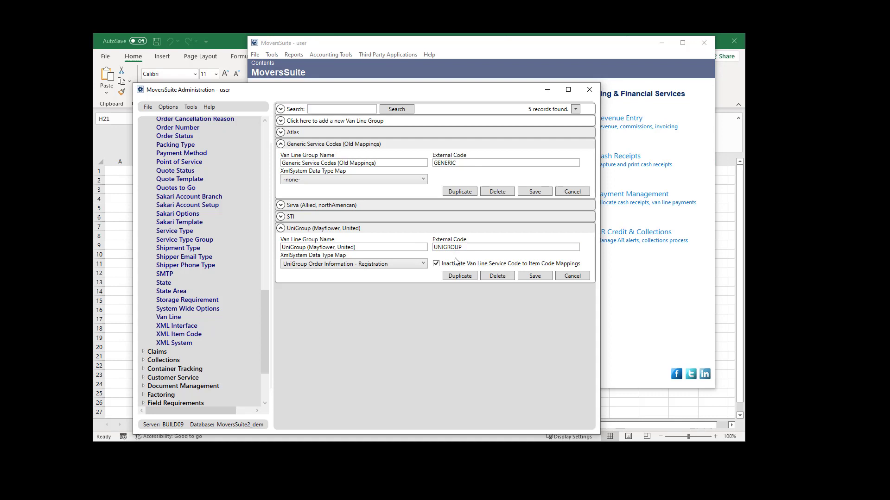
{"action": "left_click", "coordinate": [321, 132]}
{"action": "left_click", "coordinate": [319, 267]}
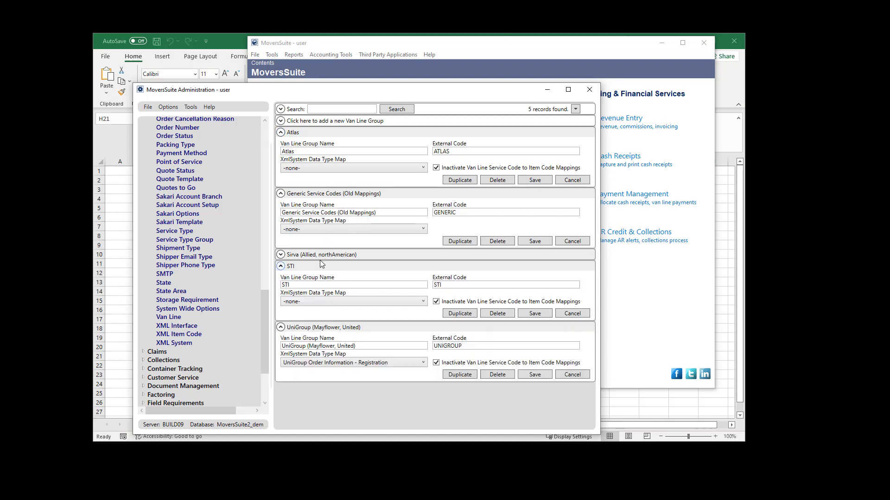
{"action": "left_click", "coordinate": [320, 258]}
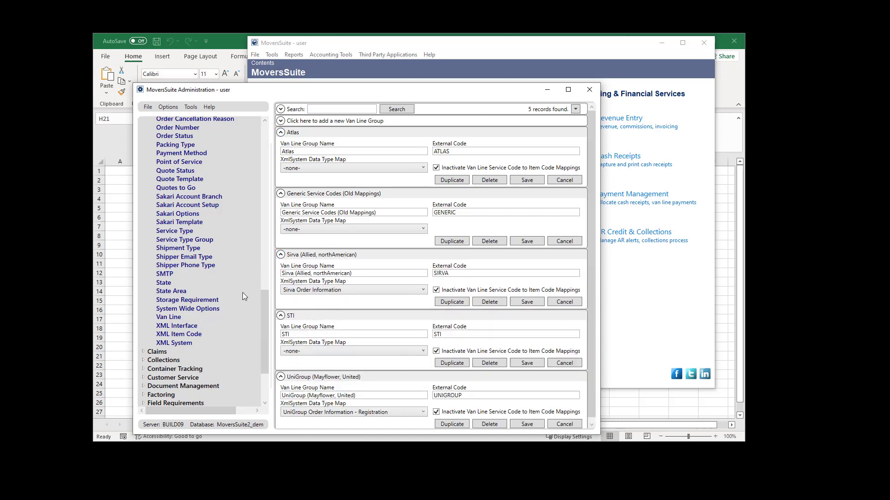
{"action": "scroll", "coordinate": [257, 301], "scroll_direction": "up", "scroll_amount": 20}
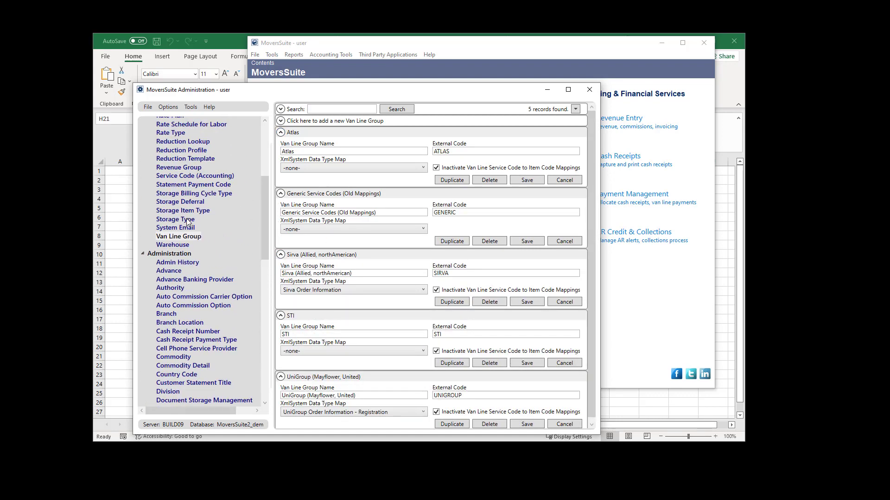
{"action": "left_click", "coordinate": [182, 236]}
{"action": "scroll", "coordinate": [263, 200], "scroll_direction": "up", "scroll_amount": 4}
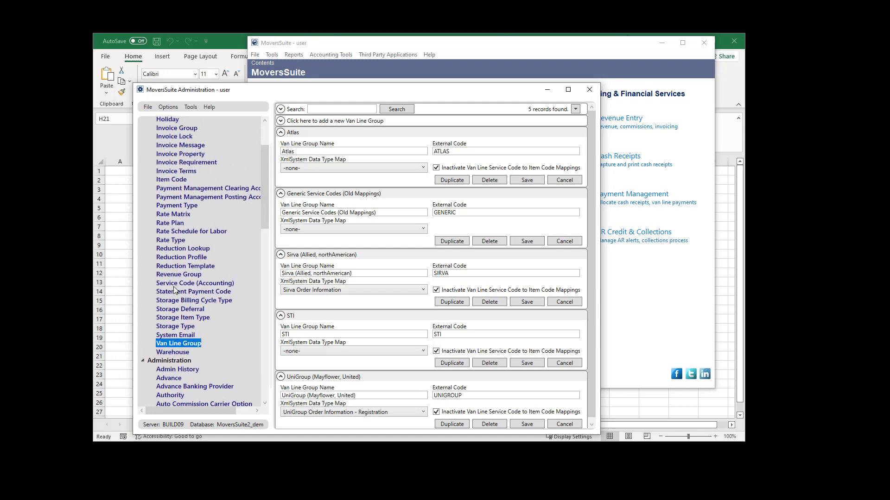
- Check accounting service code 026, then bring up the 618-record Item Code list
{"action": "left_click", "coordinate": [193, 284]}
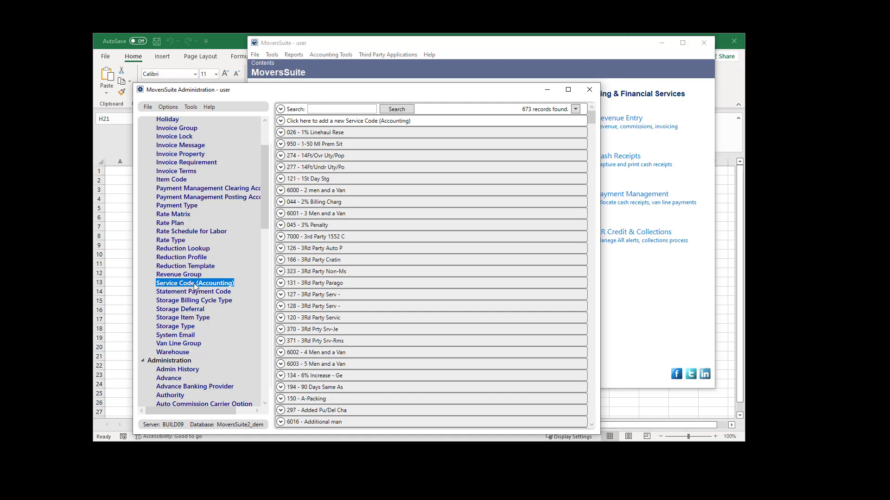
{"action": "left_click", "coordinate": [280, 133]}
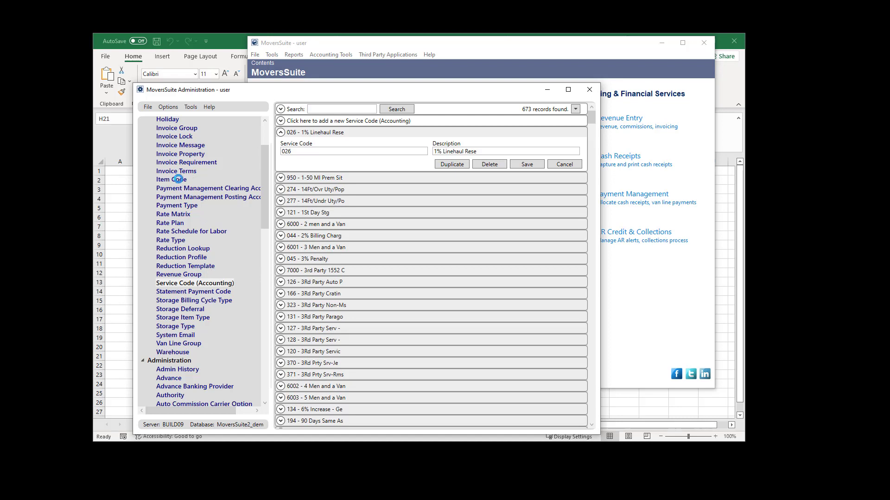
{"action": "left_click", "coordinate": [181, 181]}
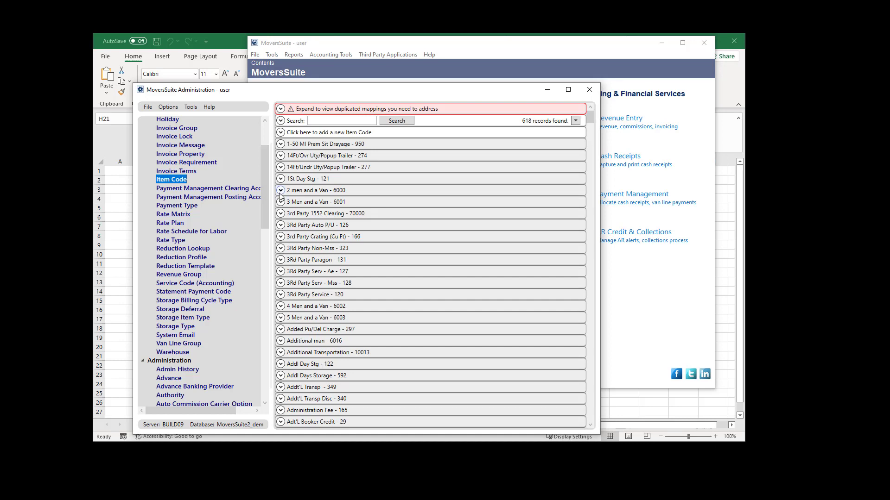
- Filter item codes by 'pack' to 93 records and expand Full Packing - 878
{"action": "left_click", "coordinate": [314, 121]}
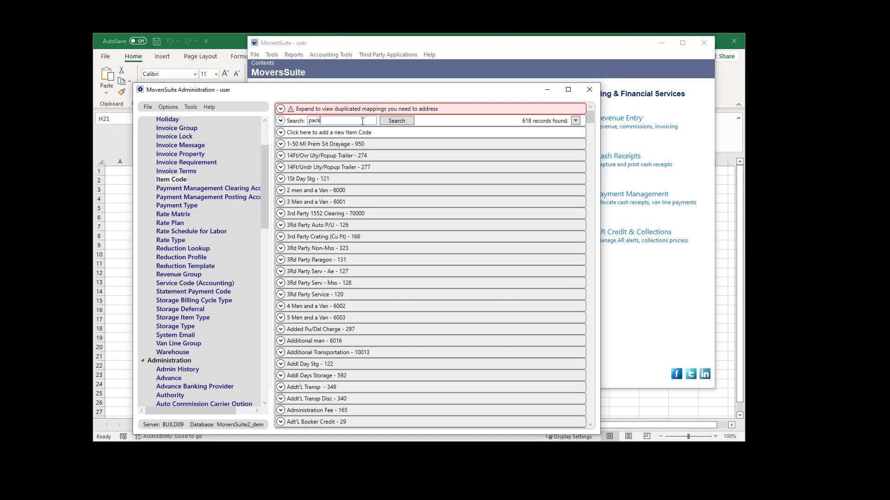
{"action": "key", "text": "Return"}
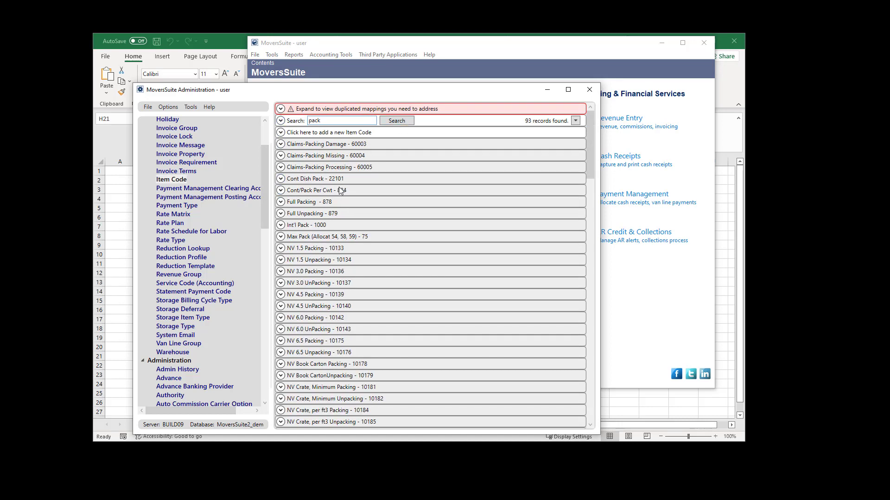
{"action": "left_click", "coordinate": [334, 202]}
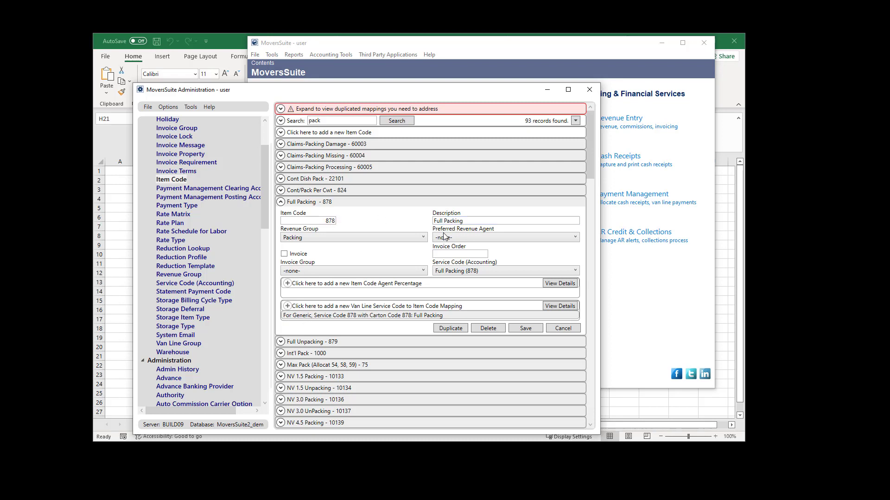
- Edit the existing Full Packing mapping, switching to UniGroup and back to Generic Service Codes, then close it
{"action": "double_click", "coordinate": [357, 316]}
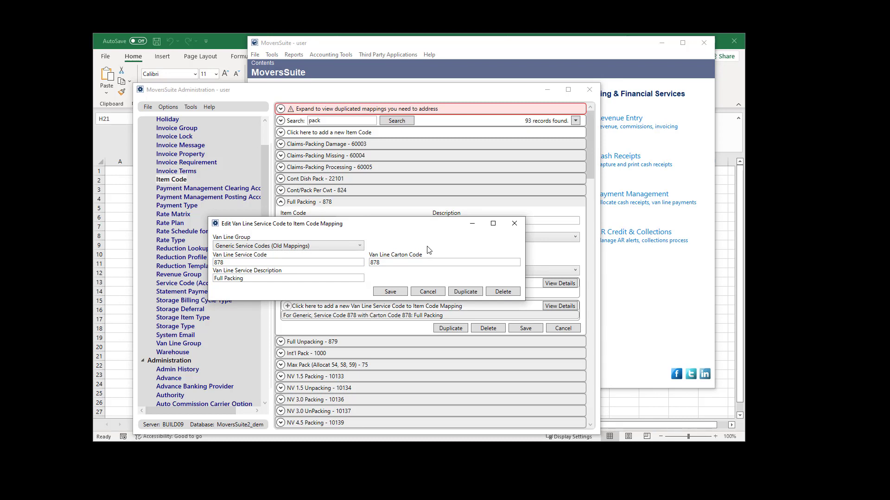
{"action": "left_click", "coordinate": [338, 248]}
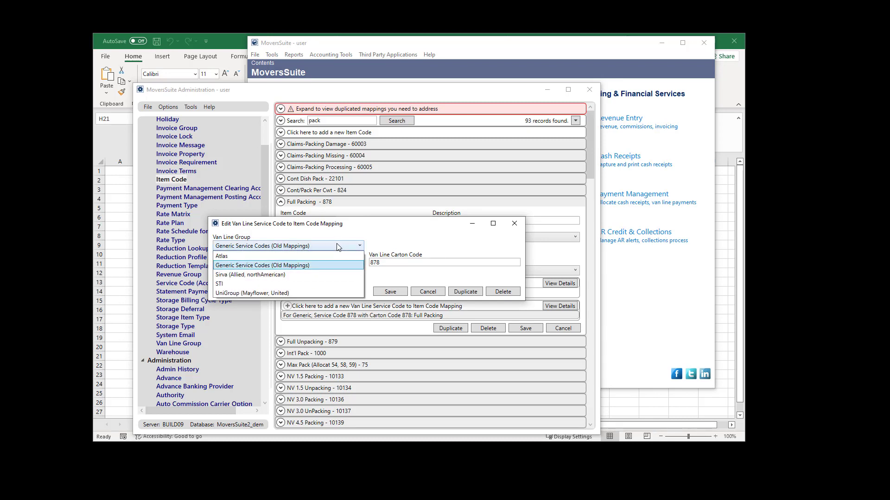
{"action": "left_click", "coordinate": [301, 293]}
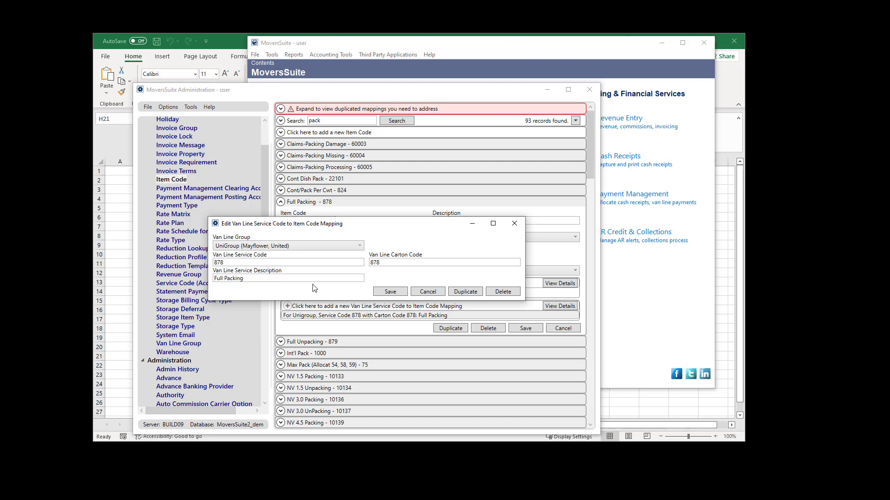
{"action": "left_click", "coordinate": [276, 246]}
{"action": "left_click", "coordinate": [273, 267]}
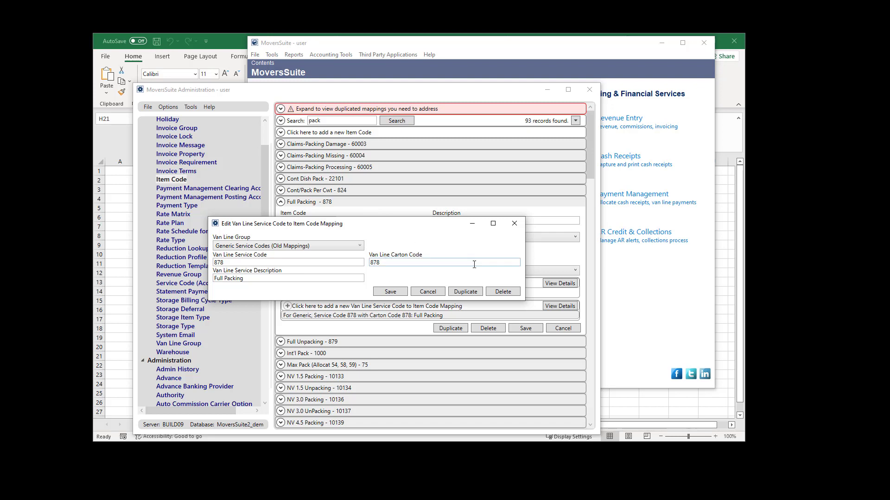
{"action": "left_click", "coordinate": [515, 224]}
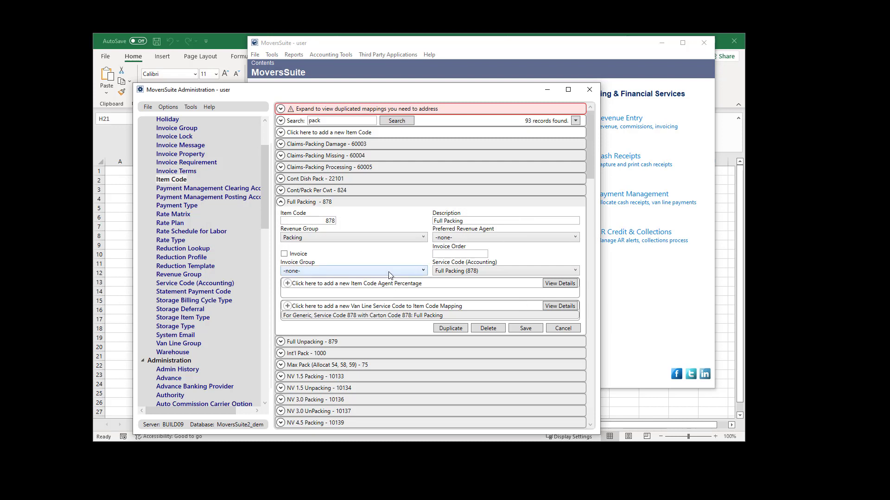
{"action": "scroll", "coordinate": [379, 274], "scroll_direction": "down", "scroll_amount": 1}
{"action": "scroll", "coordinate": [370, 279], "scroll_direction": "up", "scroll_amount": 1}
- Start a new van line service code mapping with UniGroup (Mayflower, United) as its group
{"action": "left_click", "coordinate": [368, 307]}
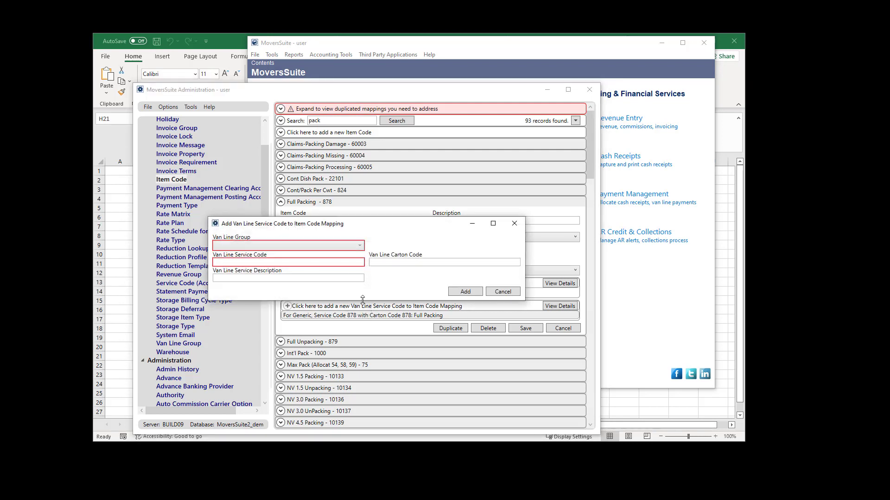
{"action": "left_click", "coordinate": [338, 246]}
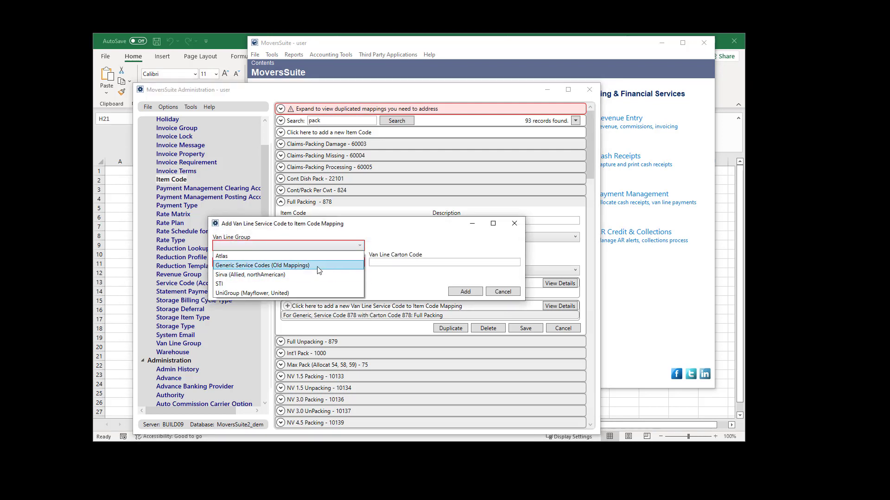
{"action": "left_click", "coordinate": [256, 256]}
{"action": "left_click", "coordinate": [255, 261]}
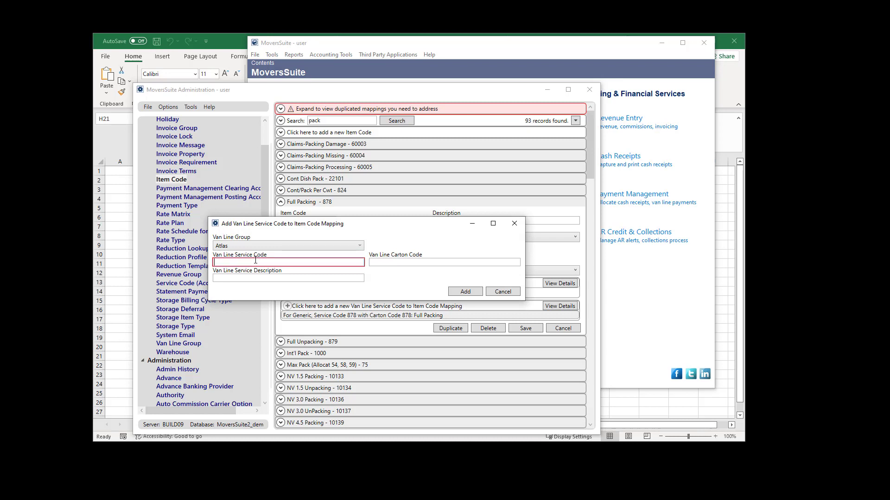
{"action": "left_click", "coordinate": [281, 246]}
{"action": "left_click", "coordinate": [246, 294]}
{"action": "left_click", "coordinate": [261, 262]}
- Enter service code 002, carton code 002 and description 'Something New', and add the mapping
{"action": "type", "text": "2"}
{"action": "key", "text": "BackSpace"}
{"action": "type", "text": "002"}
{"action": "left_click", "coordinate": [431, 261]}
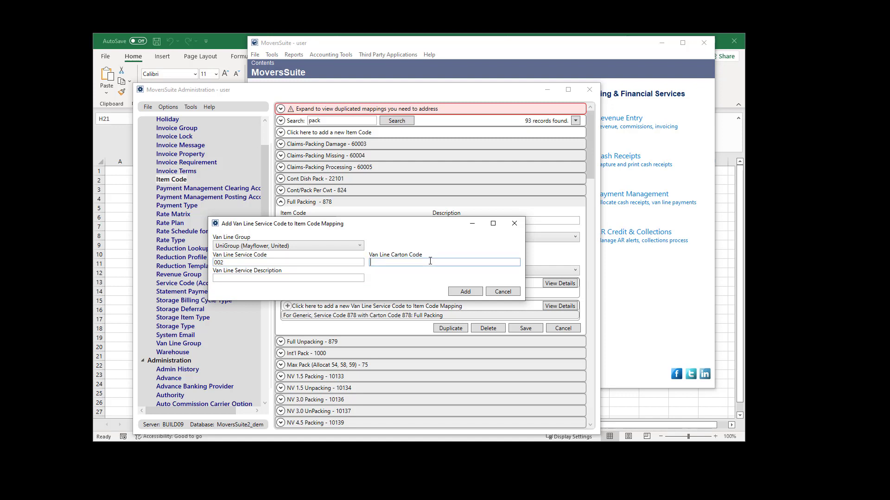
{"action": "type", "text": "002"}
{"action": "left_click", "coordinate": [303, 280]}
{"action": "type", "text": "Some"}
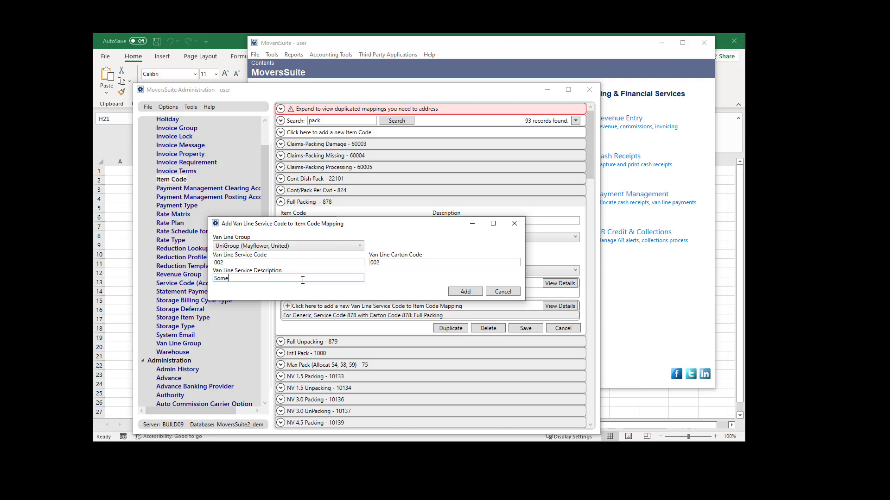
{"action": "type", "text": "thing New"}
{"action": "left_click", "coordinate": [454, 290]}
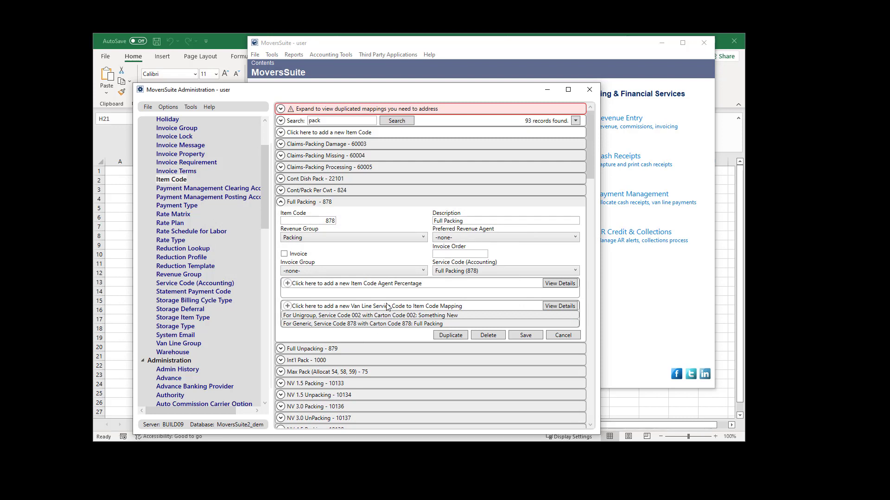
{"action": "double_click", "coordinate": [374, 316]}
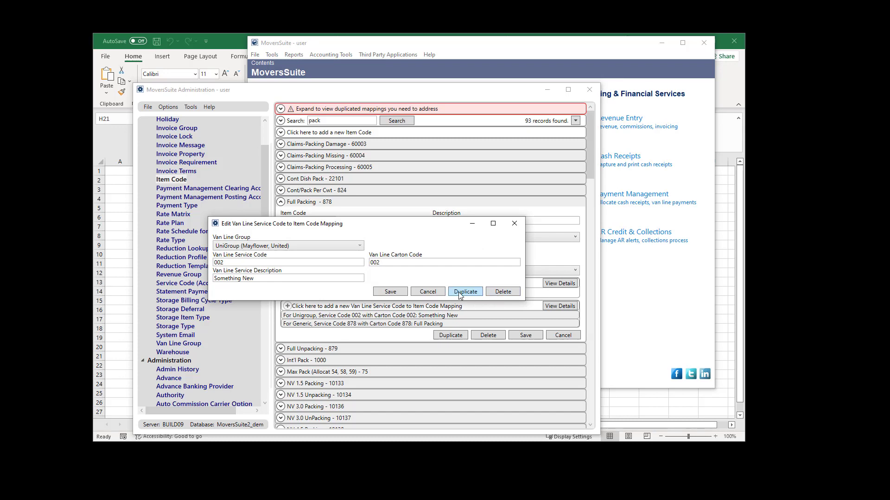
- Delete the UniGroup 002 mapping from Full Packing - 878, confirming with Yes
{"action": "left_click", "coordinate": [496, 298]}
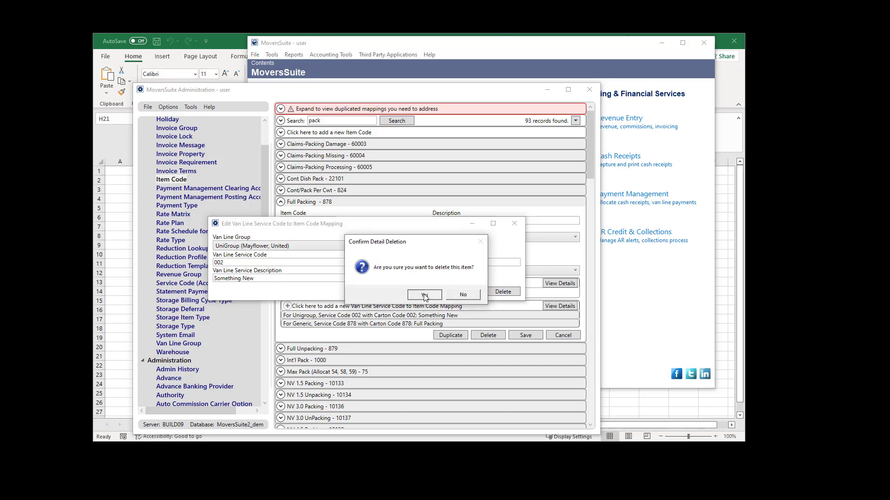
{"action": "left_click", "coordinate": [412, 299]}
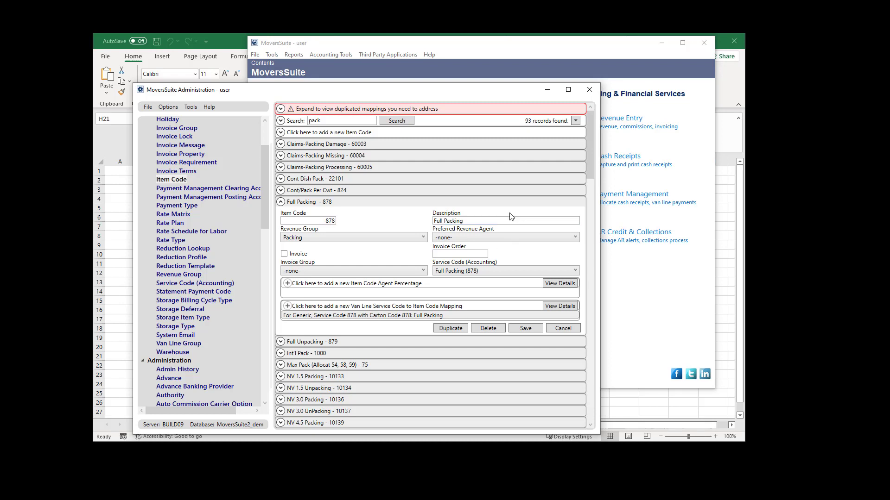
{"action": "left_click", "coordinate": [576, 121]}
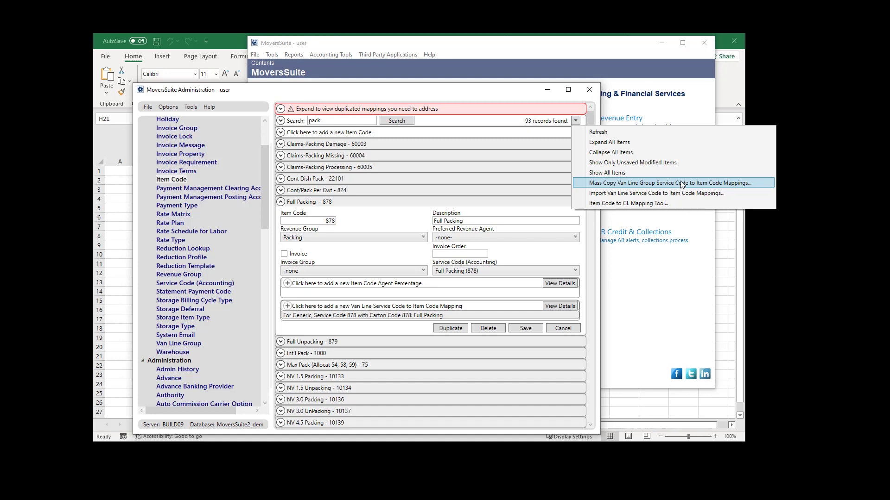
{"action": "left_click", "coordinate": [680, 184]}
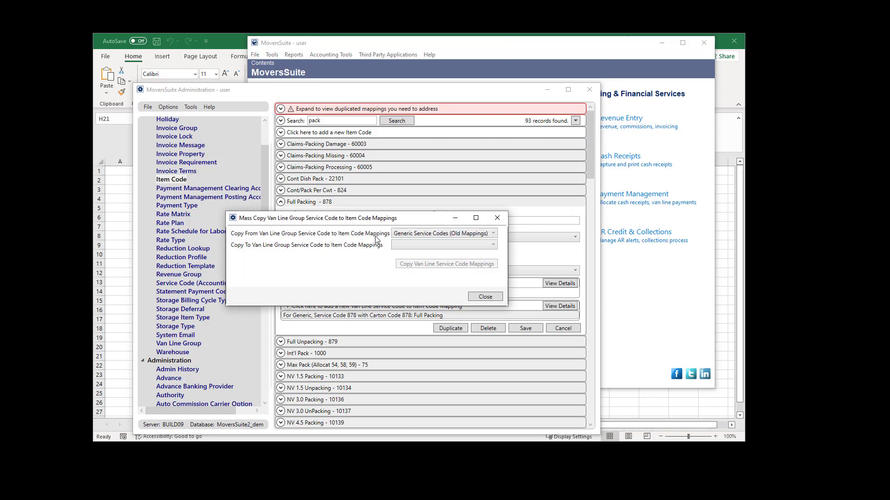
{"action": "left_click_drag", "start_coordinate": [423, 219], "coordinate": [466, 165]}
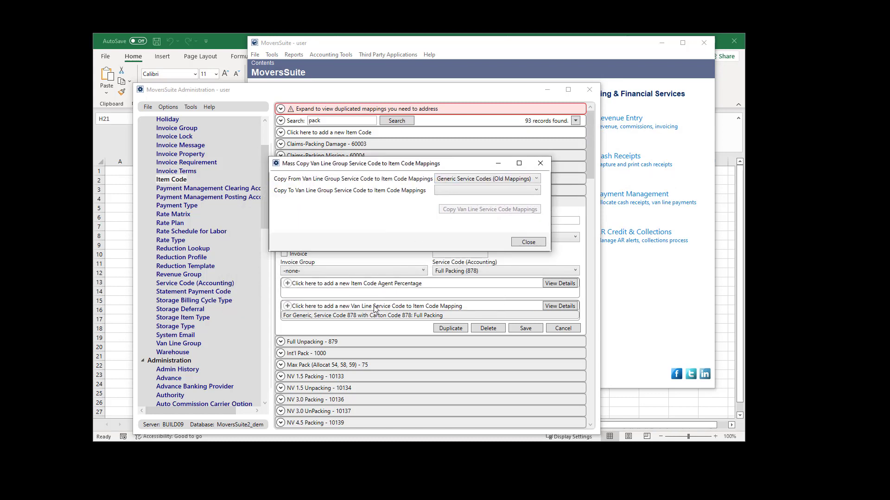
{"action": "left_click", "coordinate": [469, 187]}
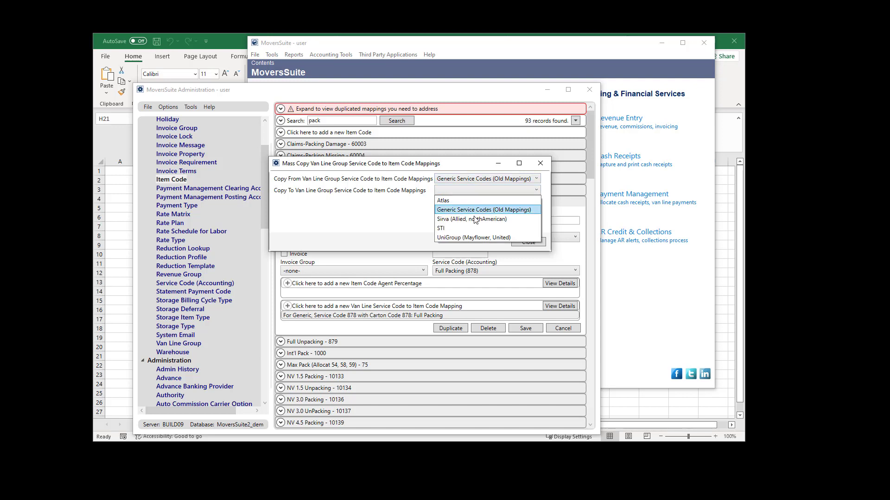
{"action": "left_click", "coordinate": [475, 239]}
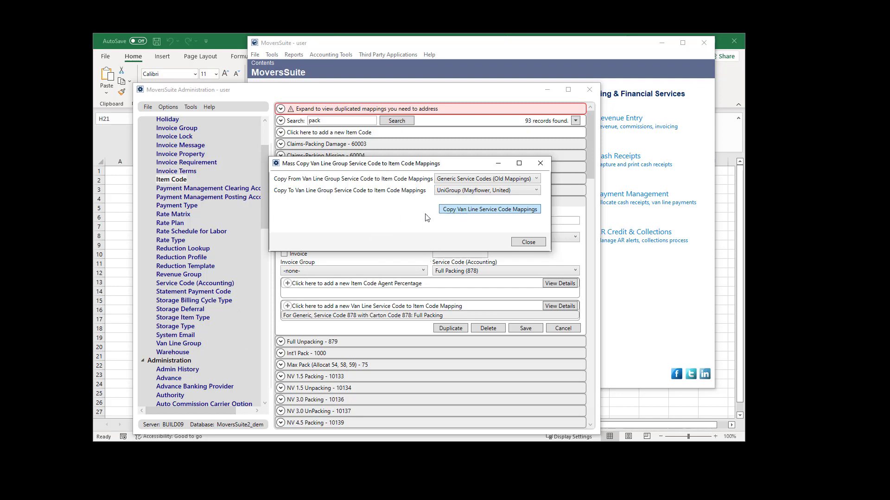
{"action": "left_click", "coordinate": [520, 243]}
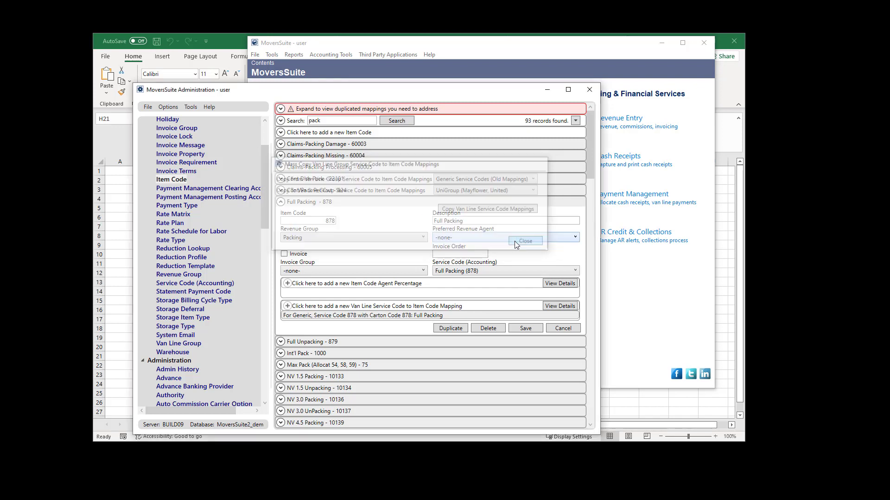
- Open Import Van Line Service Code to Item Code Mappings and request the Existing Item Codes Worksheet
{"action": "left_click", "coordinate": [576, 121]}
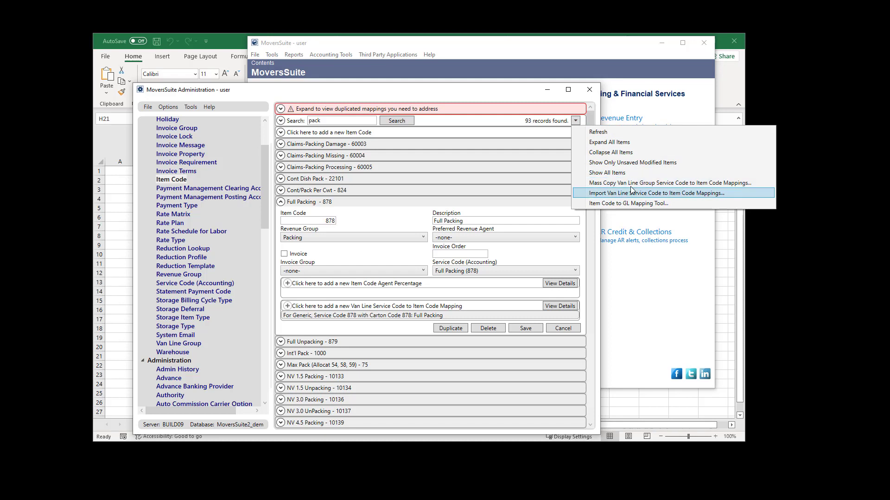
{"action": "left_click", "coordinate": [691, 193]}
{"action": "left_click_drag", "start_coordinate": [414, 209], "coordinate": [459, 165]}
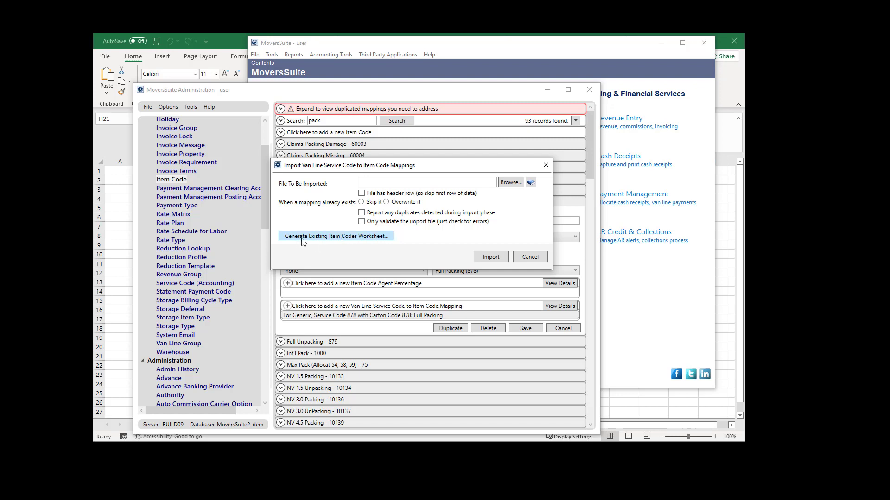
{"action": "left_click", "coordinate": [328, 238]}
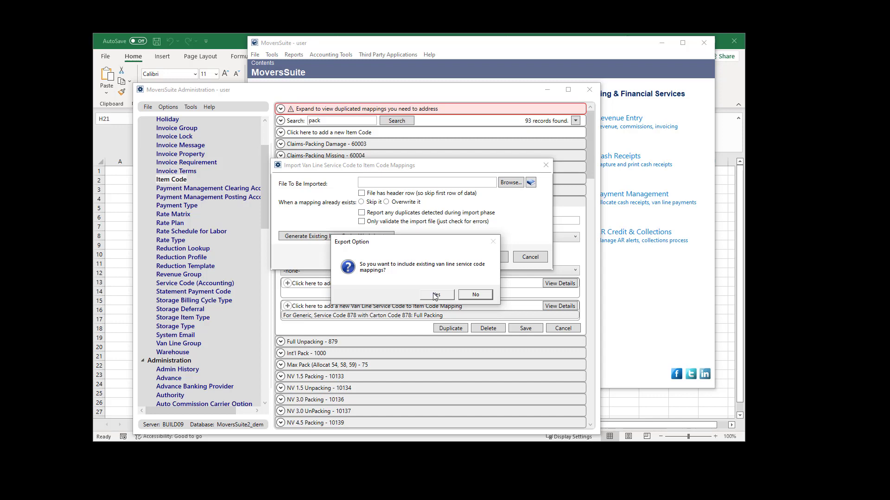
- Export existing mappings to the clipboard and search the data for 878 to find the GENERIC row
{"action": "left_click", "coordinate": [436, 295]}
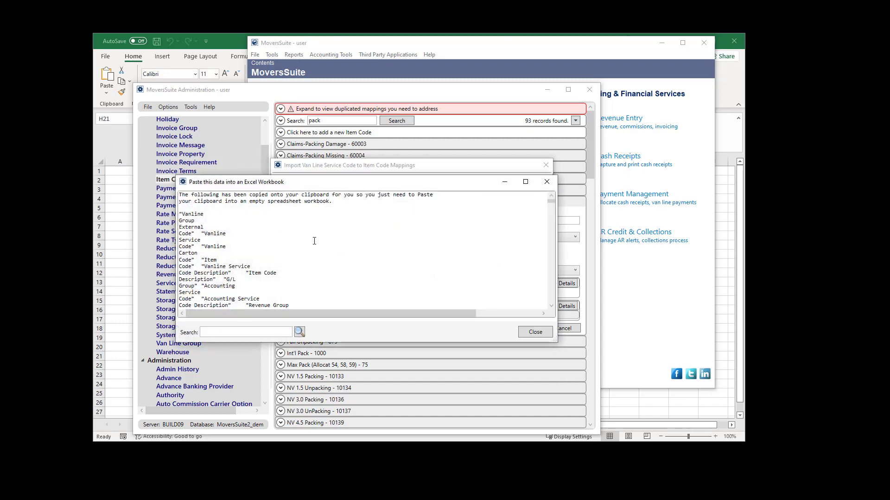
{"action": "left_click", "coordinate": [245, 332]}
{"action": "key", "text": "BackSpace"}
{"action": "key", "text": "BackSpace"}
{"action": "type", "text": "78"}
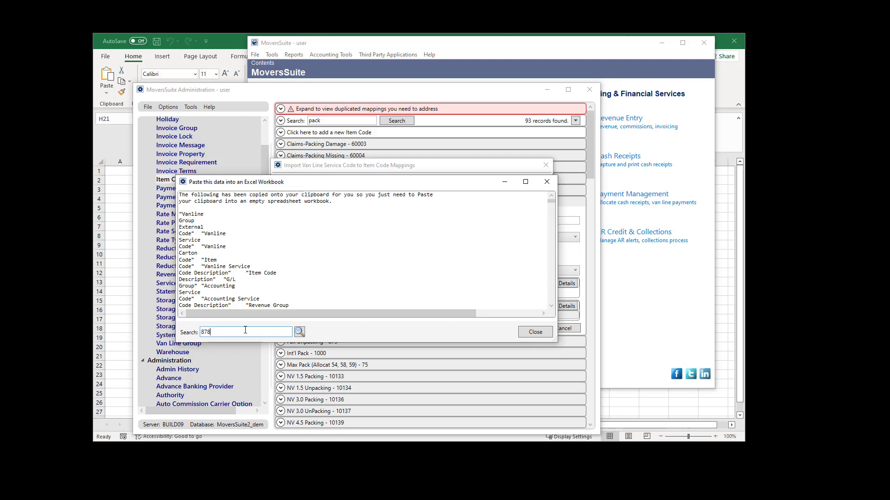
{"action": "left_click", "coordinate": [300, 332]}
{"action": "scroll", "coordinate": [199, 264], "scroll_direction": "down", "scroll_amount": 2}
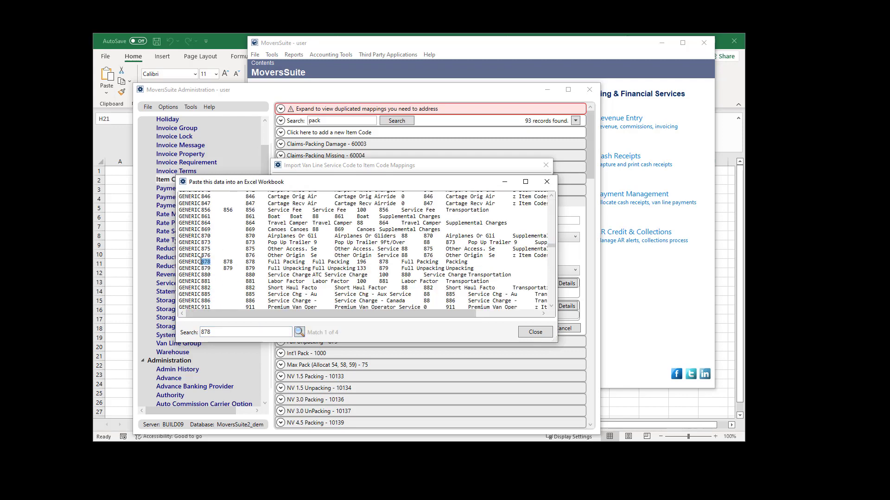
{"action": "left_click_drag", "start_coordinate": [201, 262], "coordinate": [180, 261]}
- Paste the copied item code data into Excel cell A1 and widen column A
{"action": "left_click", "coordinate": [535, 333]}
{"action": "left_click", "coordinate": [112, 252]}
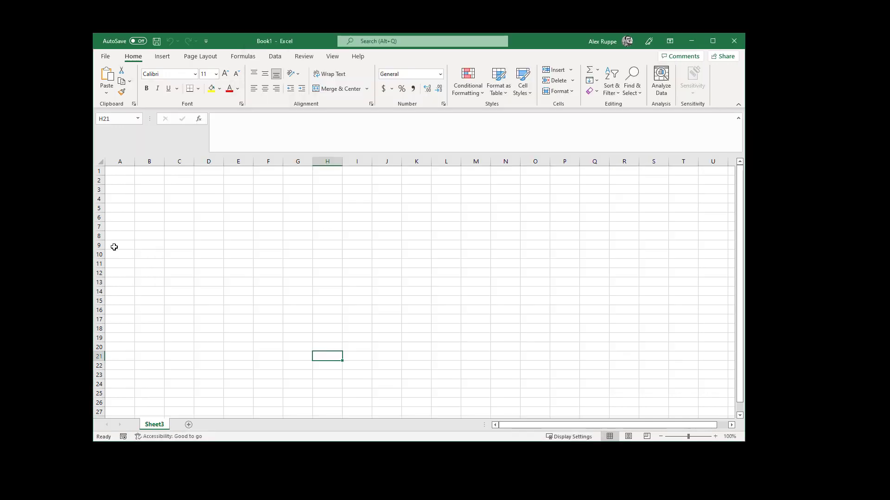
{"action": "left_click", "coordinate": [122, 171]}
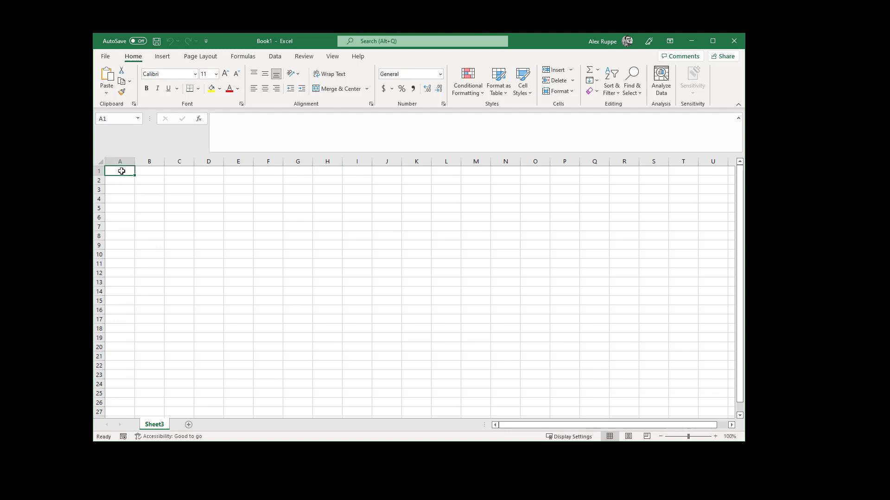
{"action": "key", "text": "ctrl+v"}
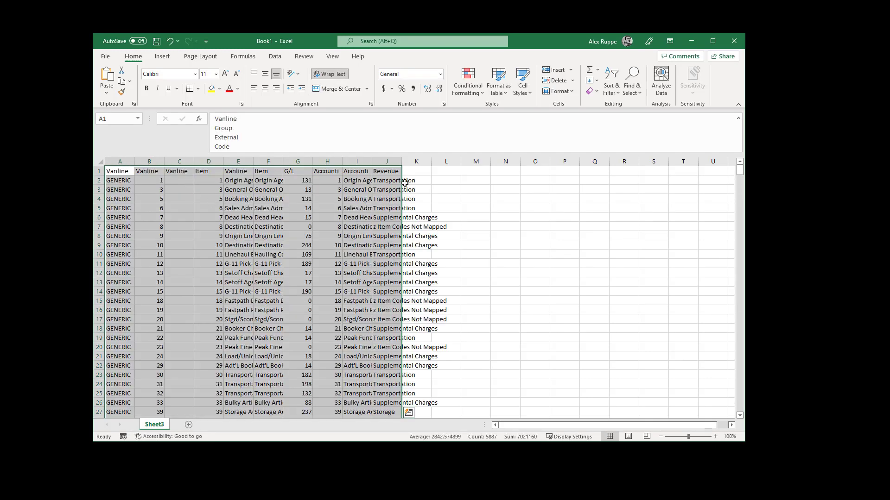
{"action": "double_click", "coordinate": [132, 165]}
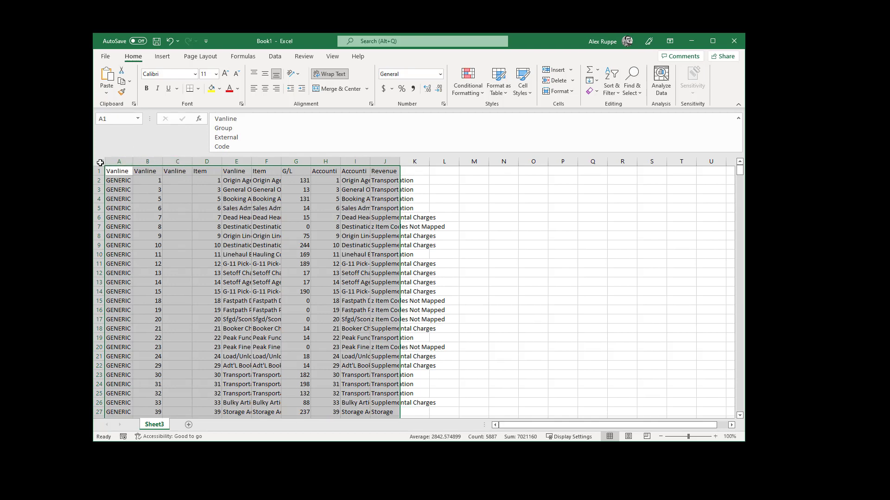
{"action": "left_click_drag", "start_coordinate": [133, 162], "coordinate": [163, 161]}
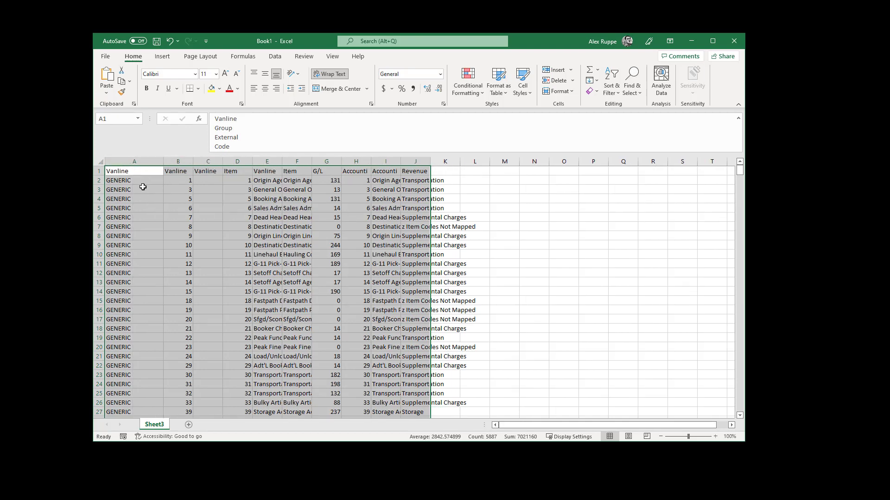
{"action": "left_click", "coordinate": [144, 181]}
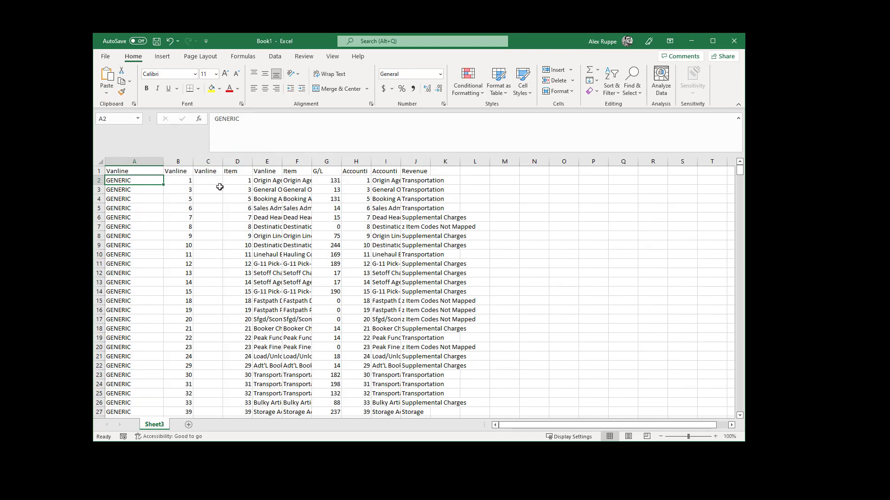
- Make header row 1 taller so wrapped titles like Vanline Group External Code are readable
{"action": "left_click", "coordinate": [242, 182]}
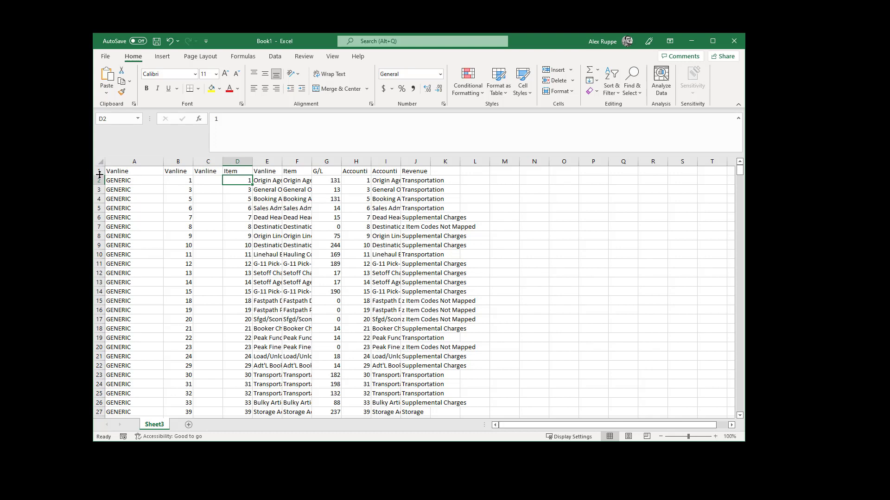
{"action": "left_click_drag", "start_coordinate": [98, 176], "coordinate": [98, 198]}
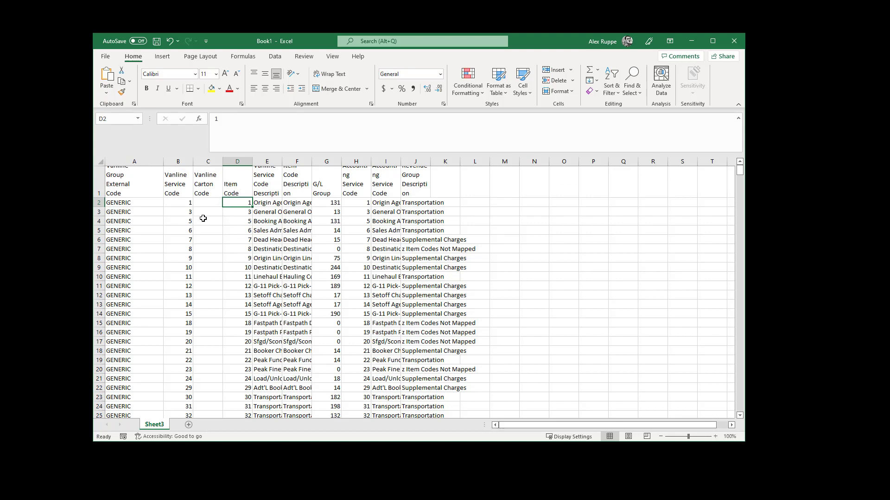
{"action": "left_click", "coordinate": [146, 204]}
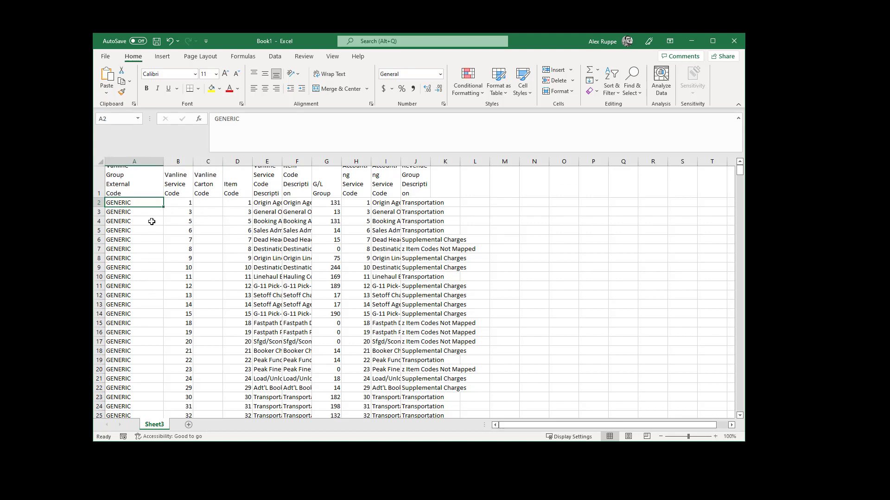
- Change cell A2's Vanline Group External Code from GENERIC to UNIGROUP
{"action": "type", "text": "UNIG"}
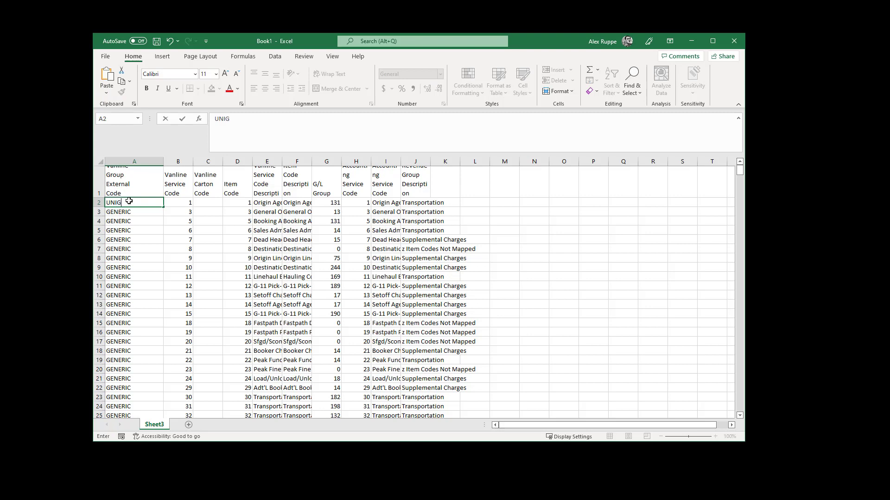
{"action": "type", "text": "ROUP"}
{"action": "left_click", "coordinate": [132, 203]}
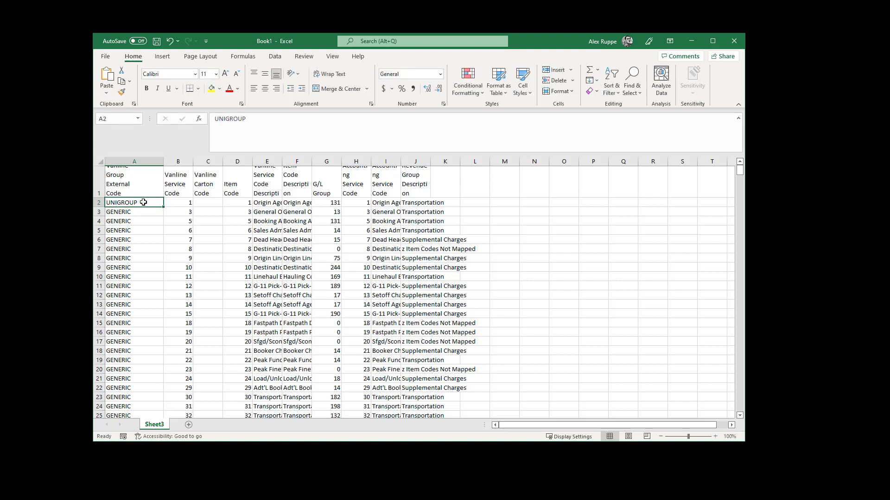
{"action": "left_click", "coordinate": [236, 203]}
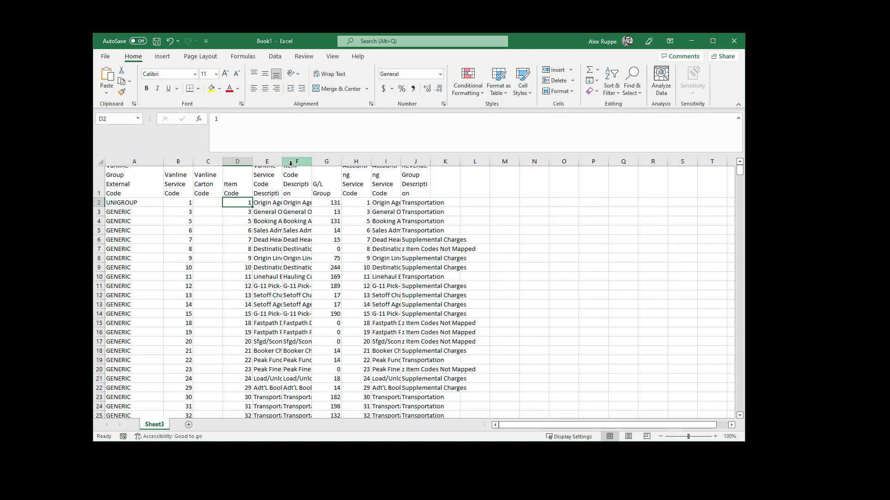
- Widen the Vanline Service Code Description columns, then return to the MoversSuite import dialog
{"action": "left_click_drag", "start_coordinate": [282, 162], "coordinate": [350, 162]}
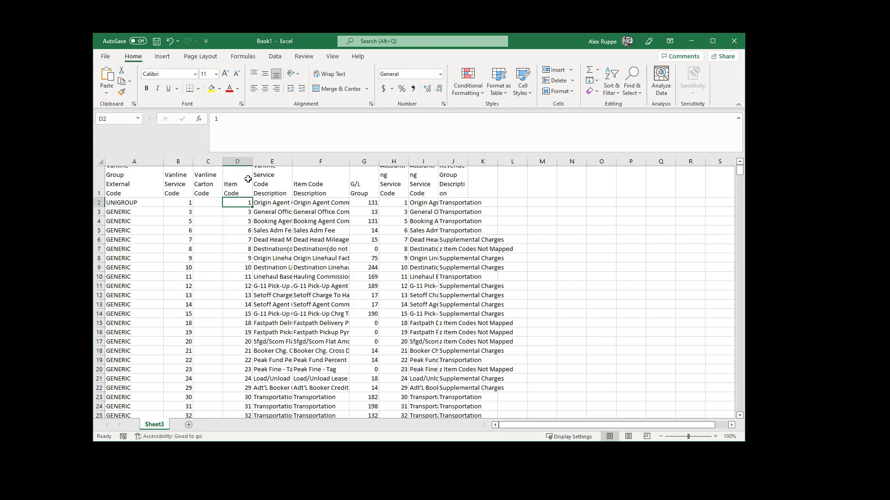
{"action": "left_click_drag", "start_coordinate": [132, 162], "coordinate": [211, 162]}
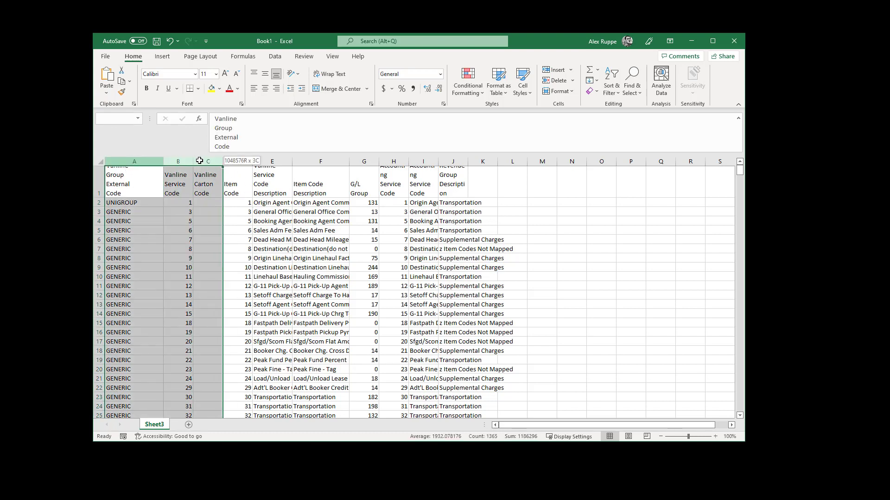
{"action": "left_click", "coordinate": [282, 161]}
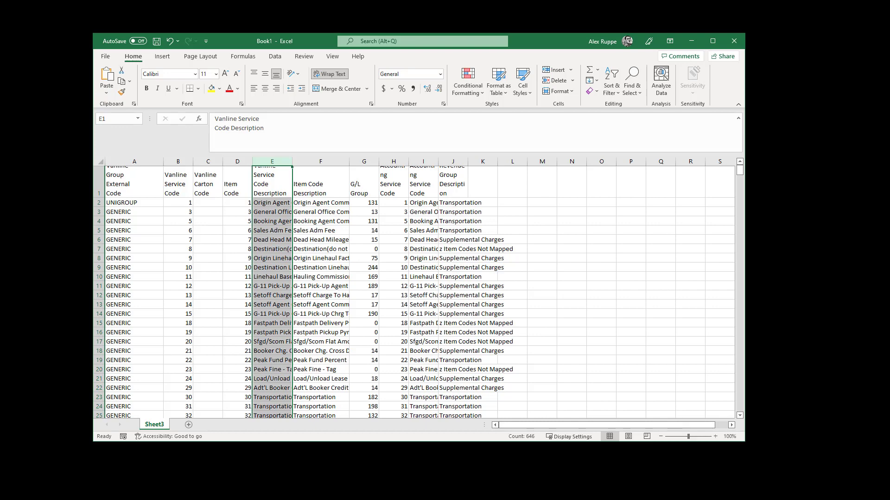
{"action": "key", "text": "alt+Tab"}
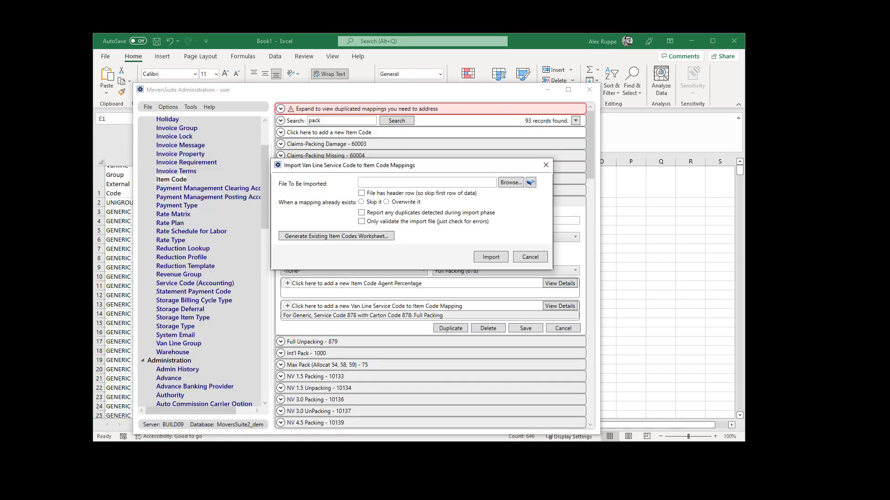
- Generate the existing item codes worksheet to the clipboard instead of exporting it
{"action": "left_click", "coordinate": [356, 239]}
{"action": "left_click", "coordinate": [483, 297]}
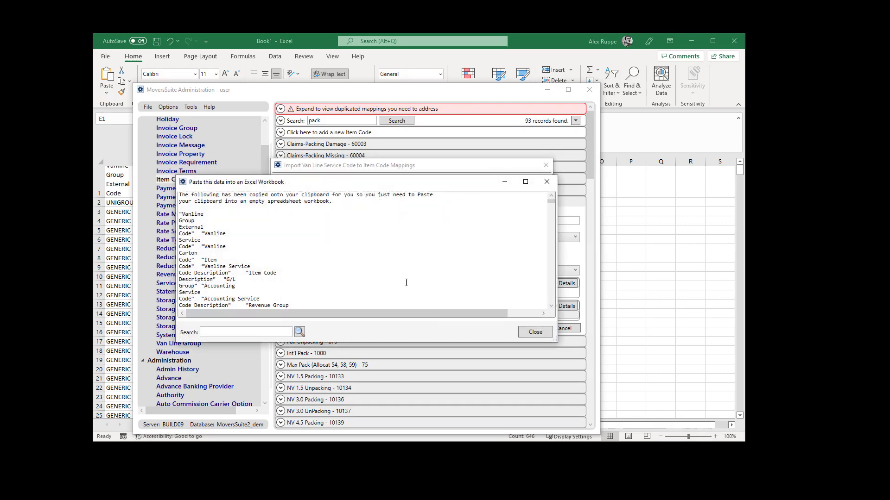
{"action": "left_click", "coordinate": [536, 332]}
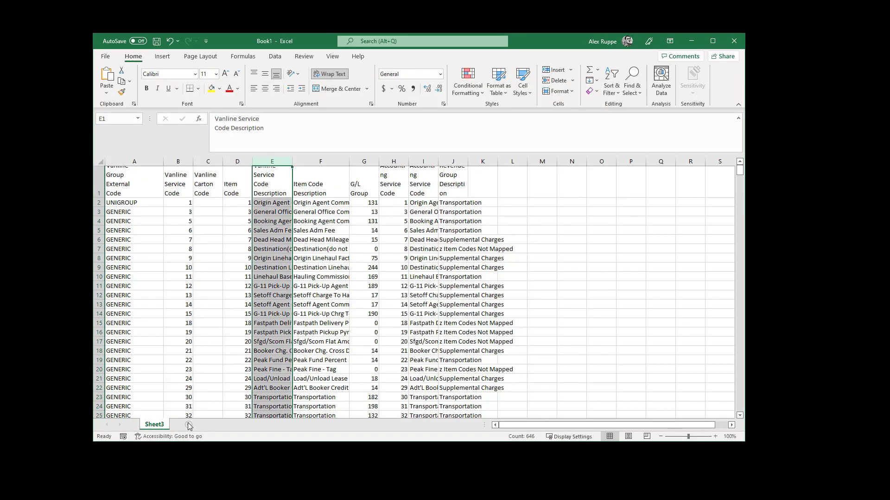
- Paste the item codes into a new Sheet4 in Excel and make its header row taller
{"action": "left_click", "coordinate": [188, 425]}
{"action": "key", "text": "ctrl+v"}
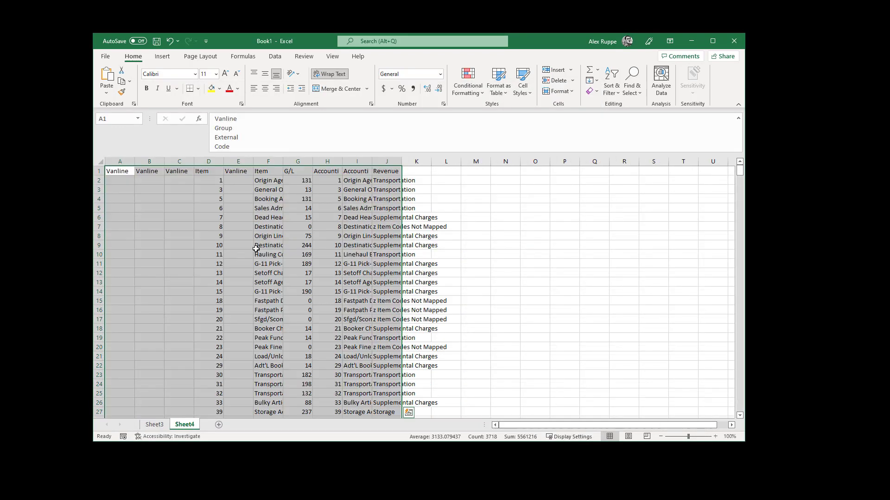
{"action": "left_click", "coordinate": [121, 199]}
{"action": "left_click", "coordinate": [122, 184]}
{"action": "left_click_drag", "start_coordinate": [121, 184], "coordinate": [193, 181]}
{"action": "left_click_drag", "start_coordinate": [96, 176], "coordinate": [95, 204]}
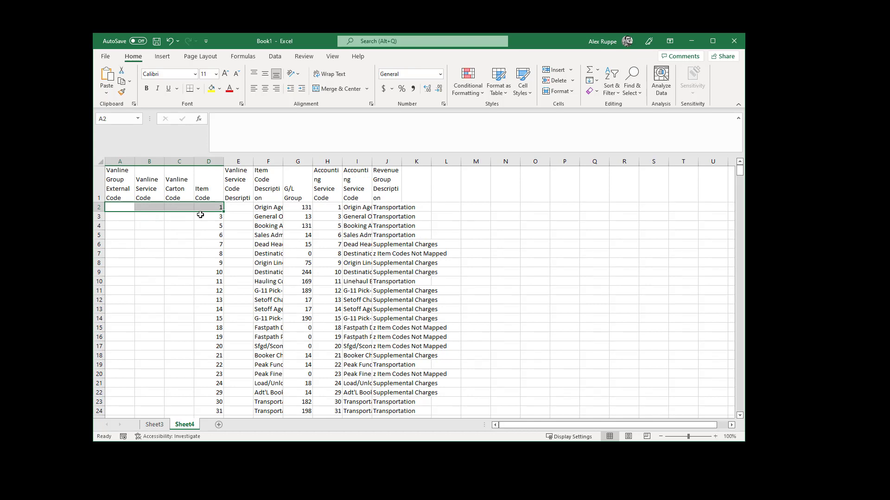
{"action": "left_click", "coordinate": [241, 208]}
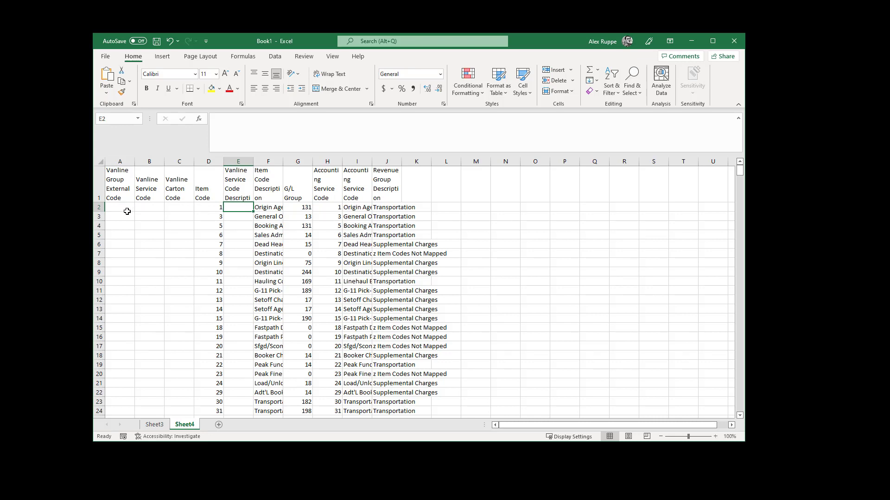
{"action": "left_click", "coordinate": [694, 43]}
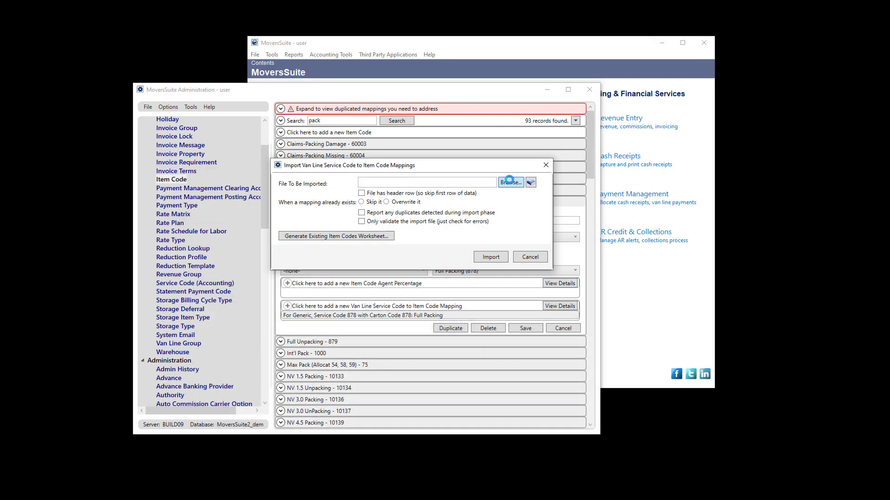
- Choose C:\Test\SIRVA Item Code Mappings r1.xlsx as the file to import
{"action": "left_click", "coordinate": [510, 183]}
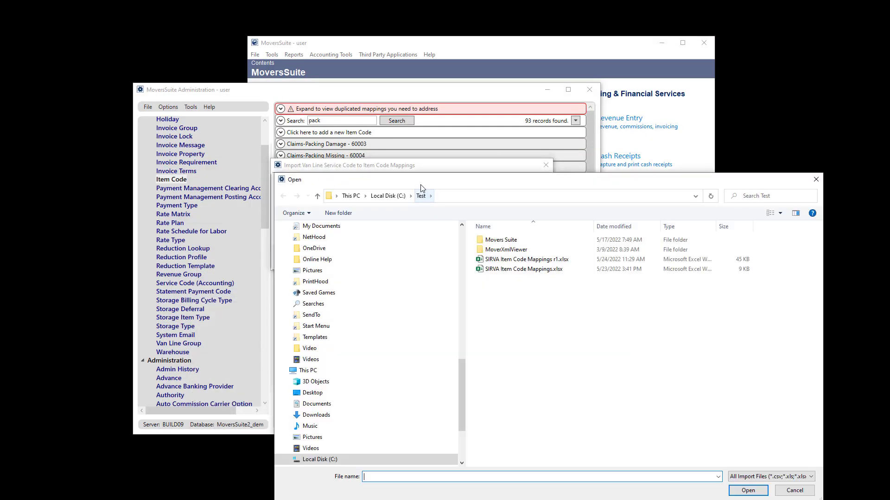
{"action": "left_click", "coordinate": [526, 260]}
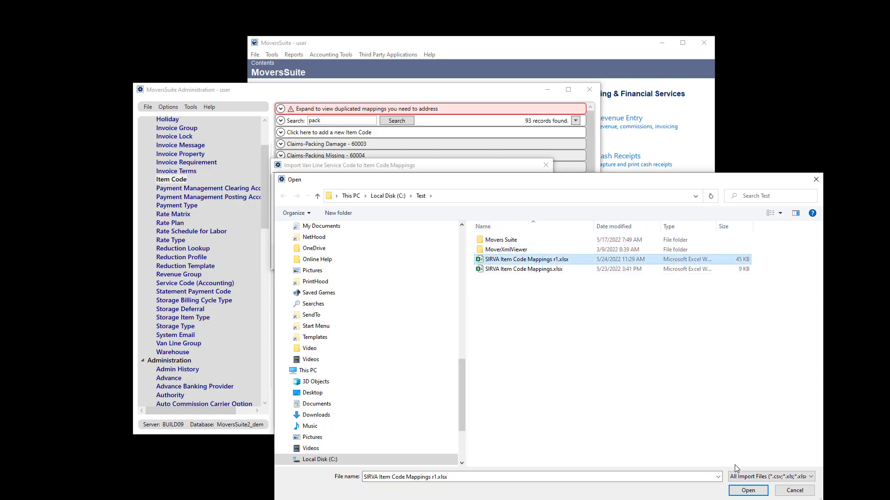
{"action": "left_click", "coordinate": [748, 491]}
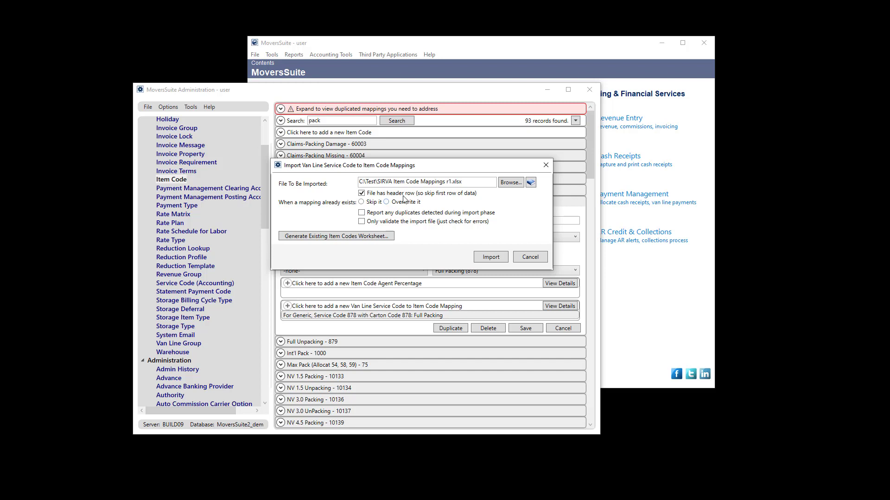
- Validate the SIRVA file with duplicate reporting on, then turn off Only validate
{"action": "left_click", "coordinate": [383, 212]}
{"action": "left_click", "coordinate": [382, 221]}
{"action": "left_click", "coordinate": [491, 258]}
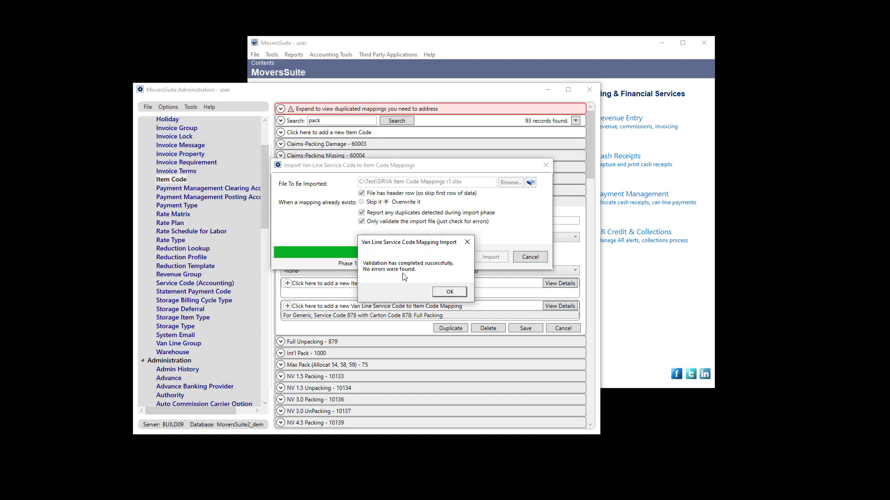
{"action": "left_click", "coordinate": [454, 290]}
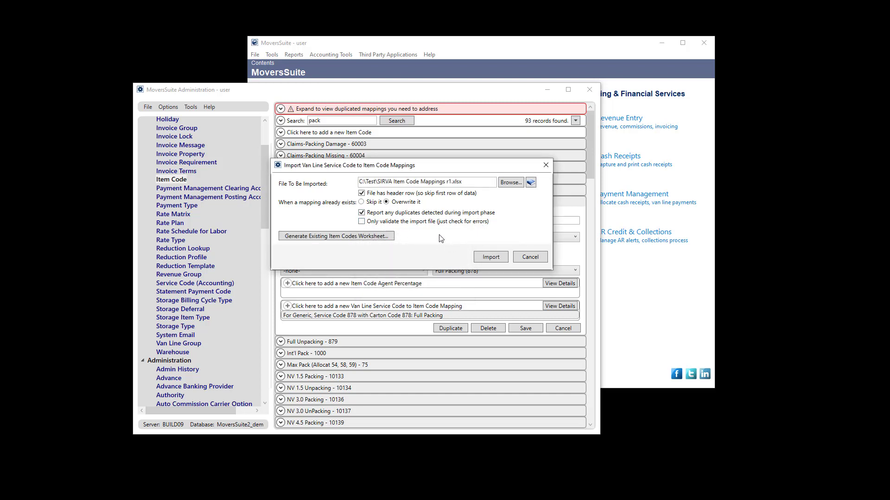
{"action": "left_click", "coordinate": [417, 222]}
{"action": "left_click", "coordinate": [530, 184]}
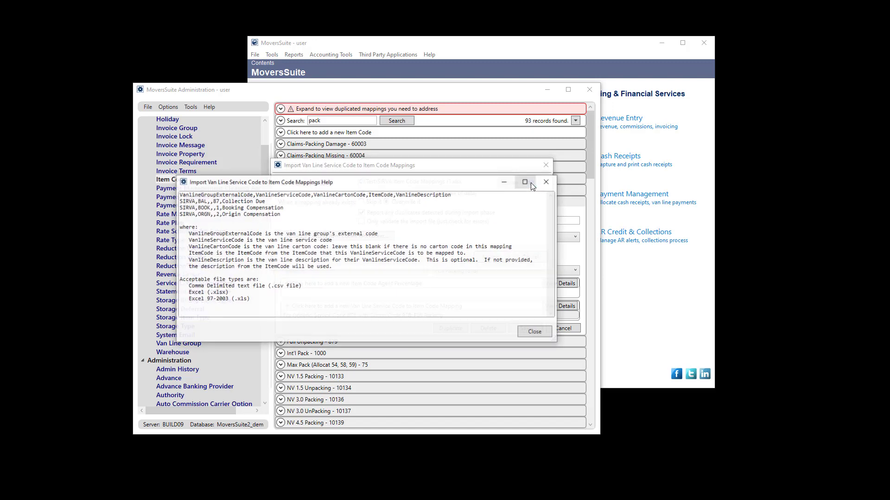
{"action": "left_click_drag", "start_coordinate": [443, 183], "coordinate": [466, 196]}
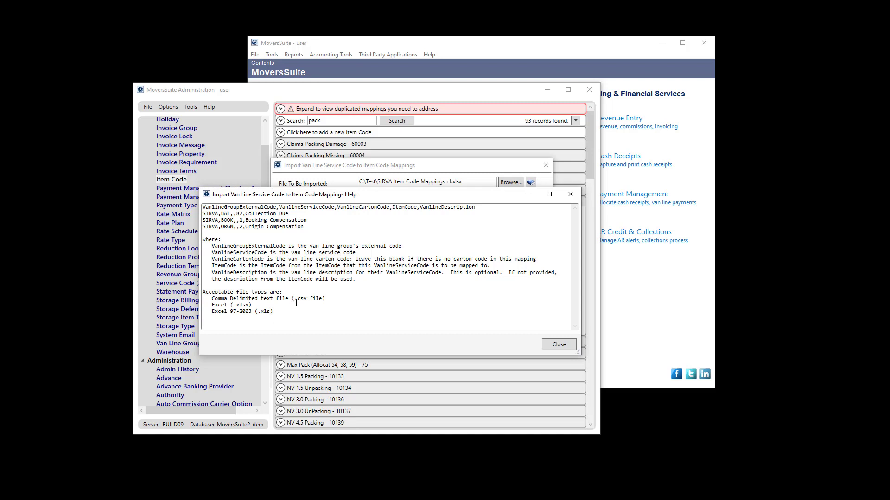
{"action": "left_click_drag", "start_coordinate": [264, 310], "coordinate": [199, 309]}
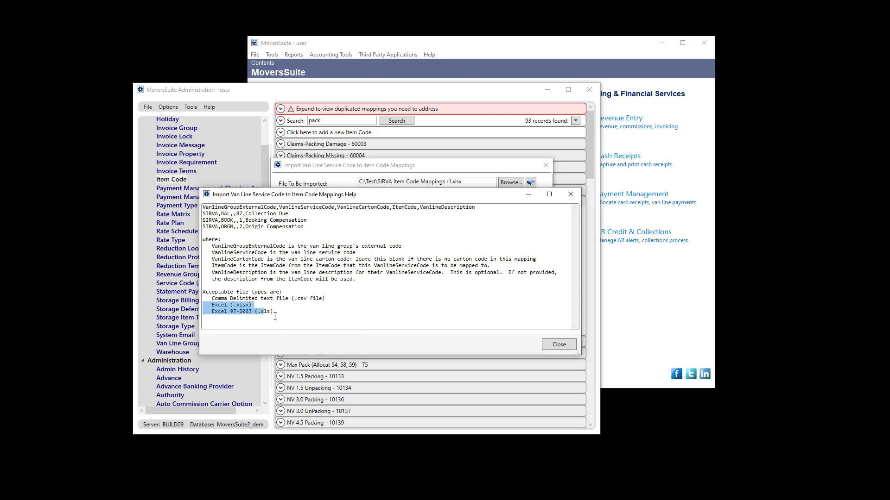
{"action": "left_click", "coordinate": [507, 285]}
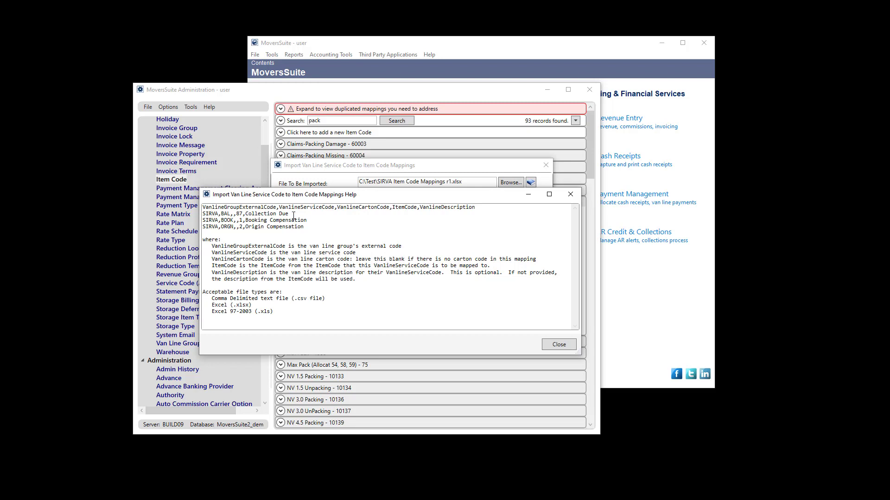
{"action": "left_click", "coordinate": [553, 343]}
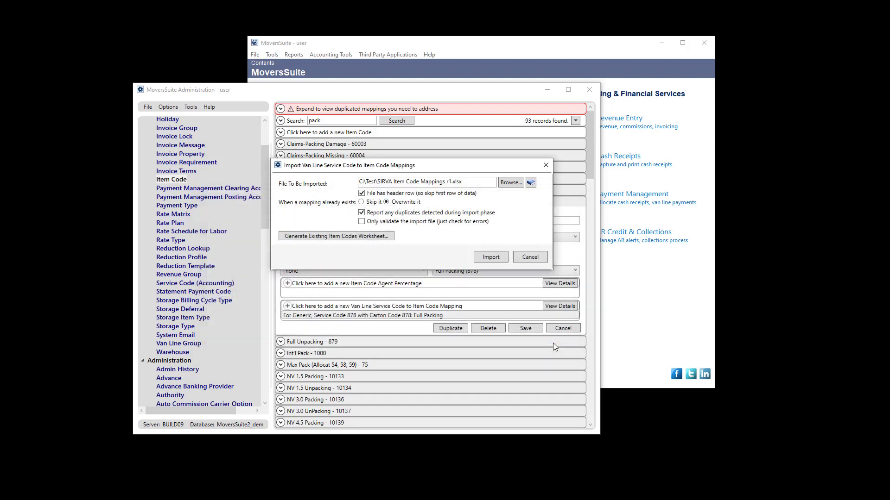
- Close the import dialog without importing and collapse the Full Packing - 878 details
{"action": "left_click", "coordinate": [522, 260]}
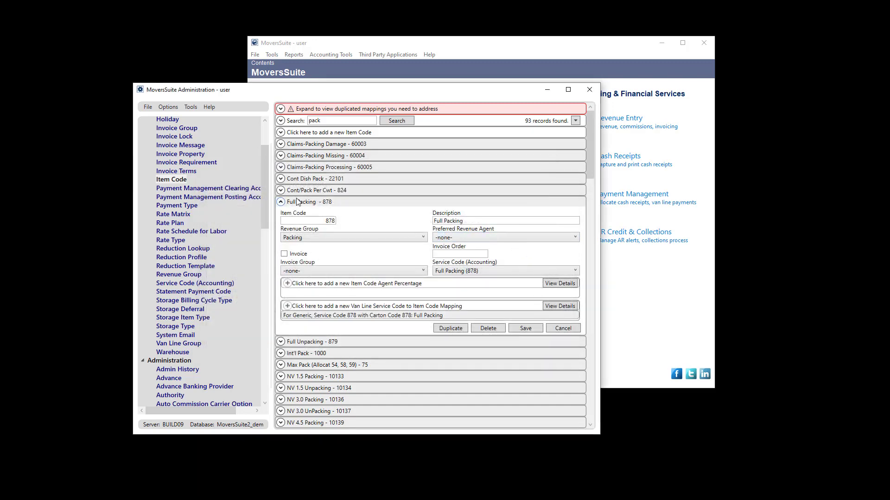
{"action": "left_click_drag", "start_coordinate": [262, 185], "coordinate": [268, 160]}
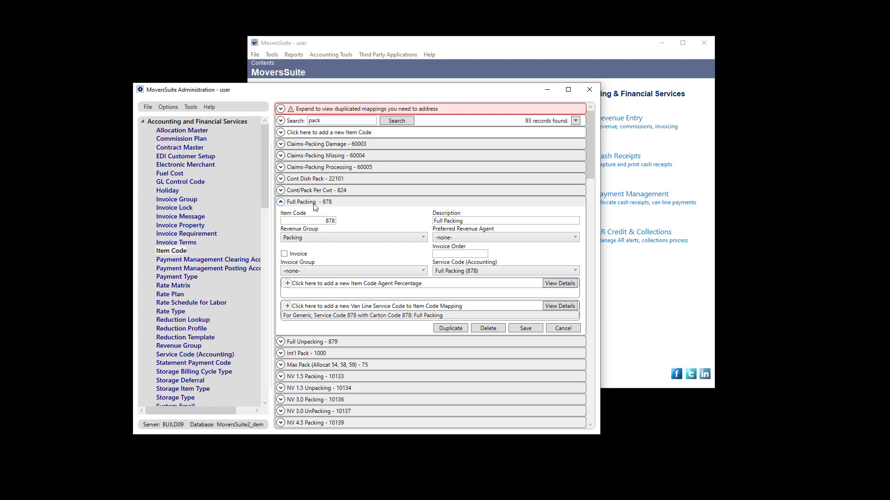
{"action": "left_click", "coordinate": [280, 202]}
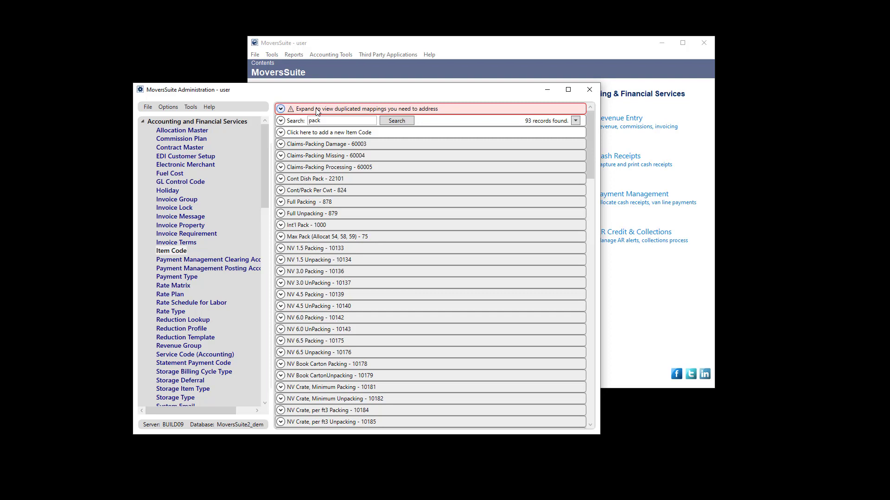
- Expand the duplicated mappings and the GENERIC Service Code 112 entry showing items 112 and 371
{"action": "left_click", "coordinate": [318, 111]}
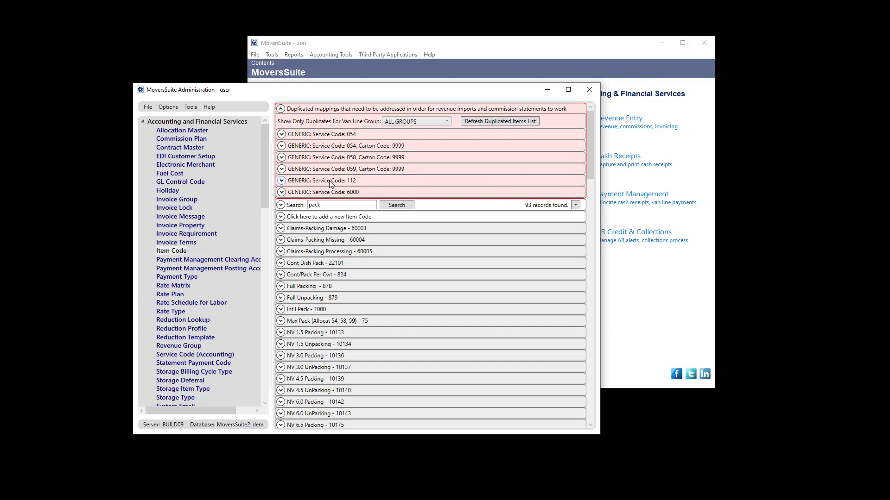
{"action": "left_click", "coordinate": [330, 182]}
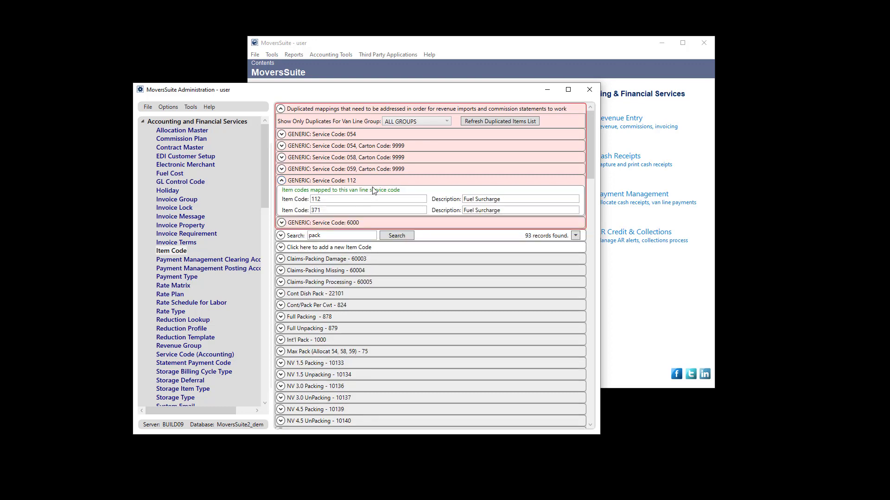
{"action": "left_click", "coordinate": [352, 182]}
{"action": "left_click", "coordinate": [334, 183]}
- Search item codes for 371 and open the Fuel Surcharge - 371 details
{"action": "double_click", "coordinate": [308, 236]}
{"action": "type", "text": "371"}
{"action": "key", "text": "Return"}
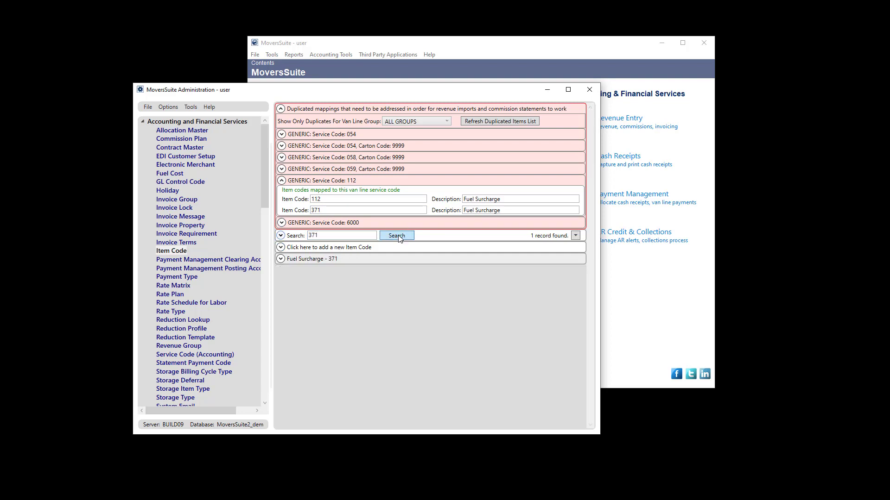
{"action": "left_click", "coordinate": [330, 258]}
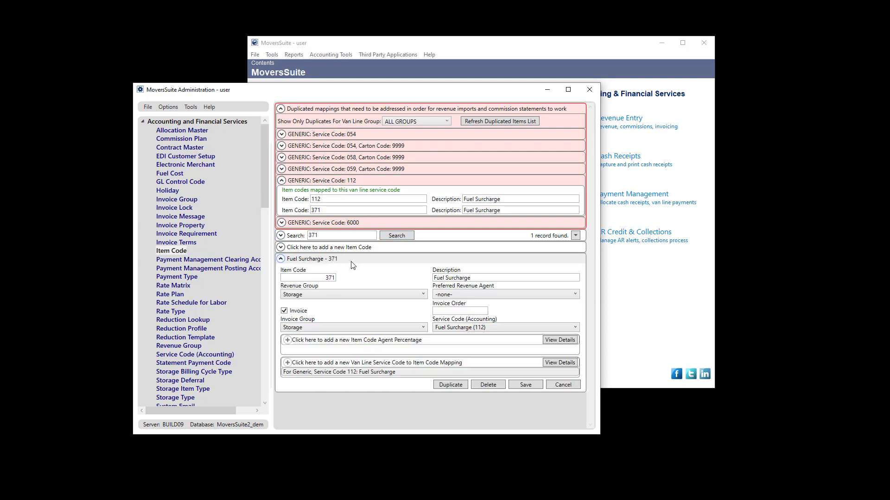
- Change the item's van line service code from 112 to 371 and save the item
{"action": "double_click", "coordinate": [351, 374]}
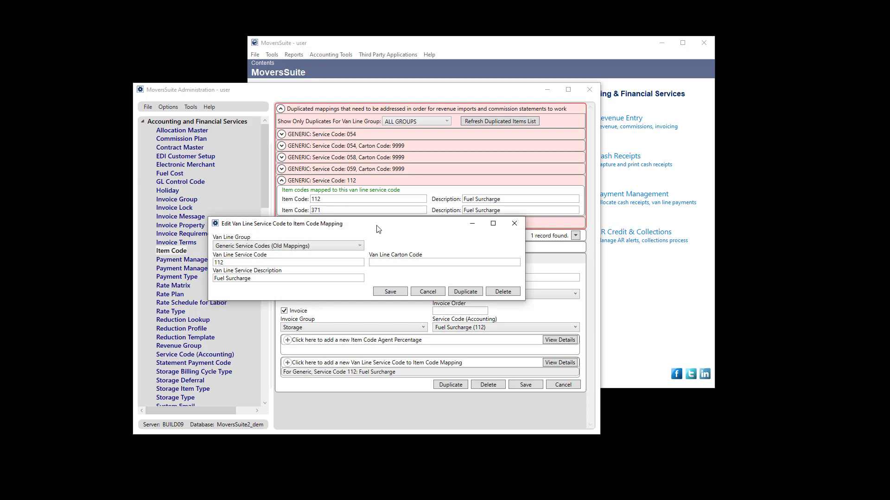
{"action": "left_click_drag", "start_coordinate": [379, 234], "coordinate": [392, 271]}
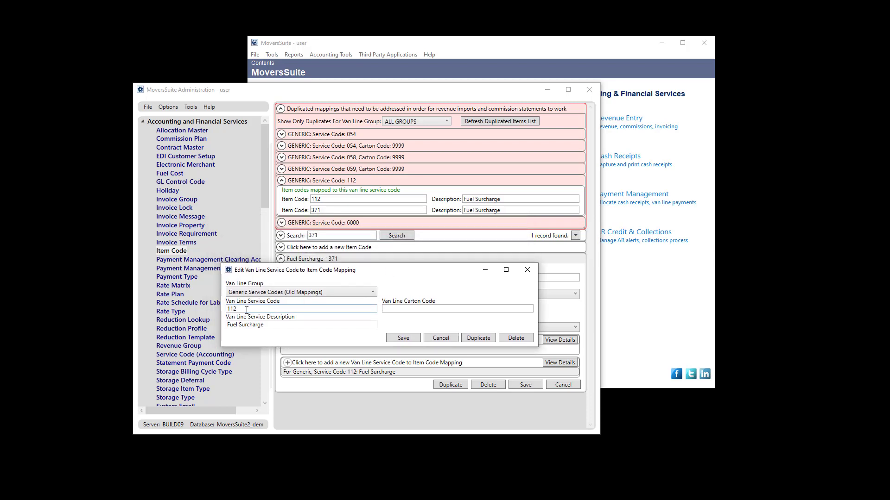
{"action": "left_click_drag", "start_coordinate": [243, 307], "coordinate": [219, 304]}
{"action": "type", "text": "371"}
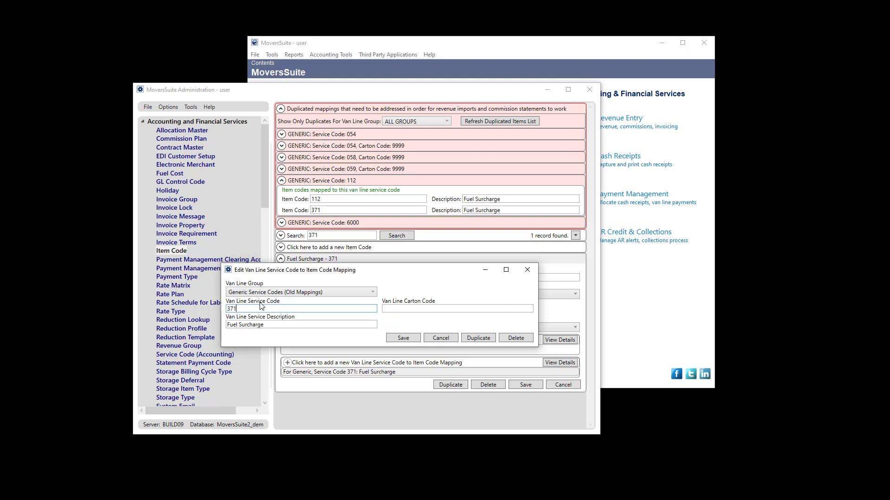
{"action": "left_click", "coordinate": [392, 338]}
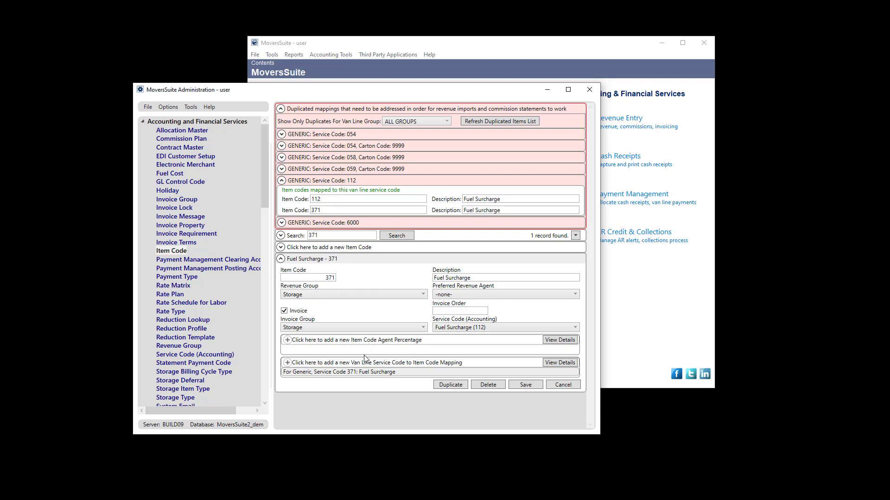
{"action": "double_click", "coordinate": [371, 373]}
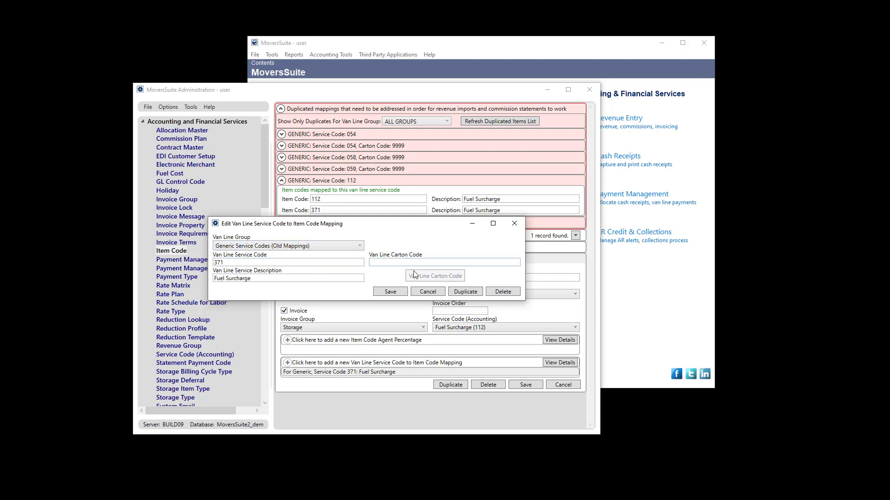
{"action": "left_click", "coordinate": [420, 292]}
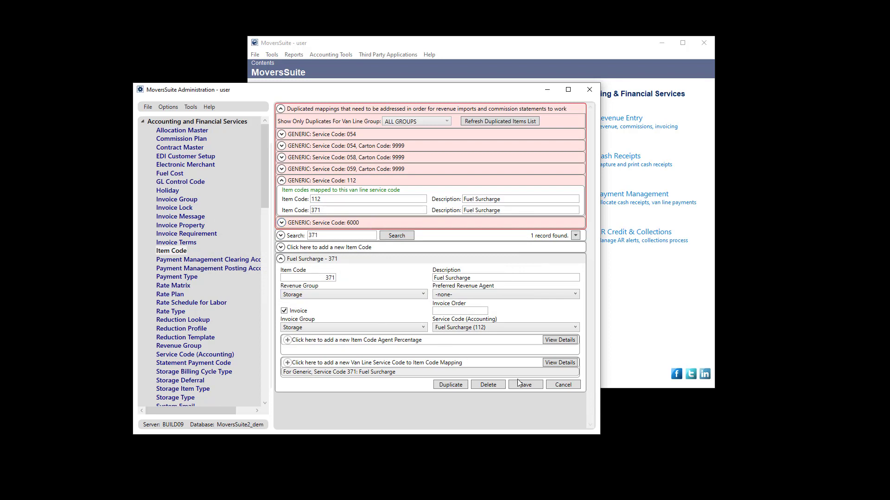
{"action": "left_click", "coordinate": [490, 120]}
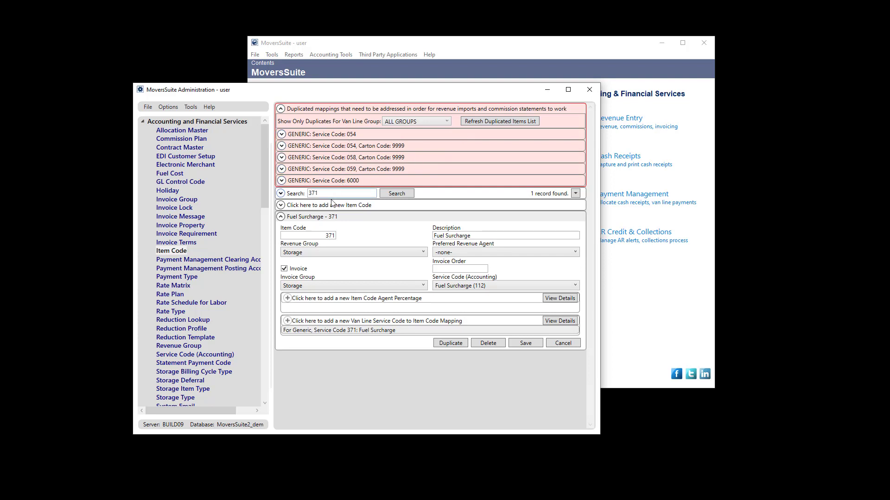
- Review the Service Code 054 and 054/Carton 9999 duplicates, such as Containers Commission and TV-Flatpannel Ctn
{"action": "left_click", "coordinate": [282, 217]}
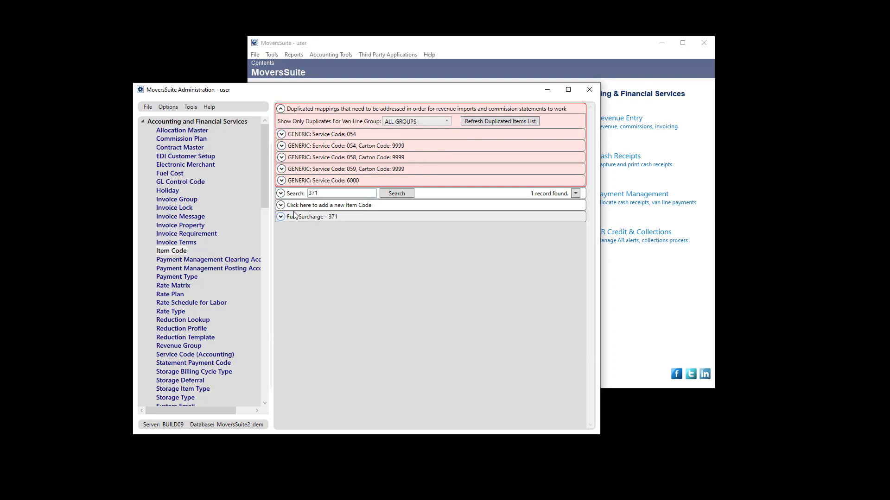
{"action": "left_click", "coordinate": [312, 145]}
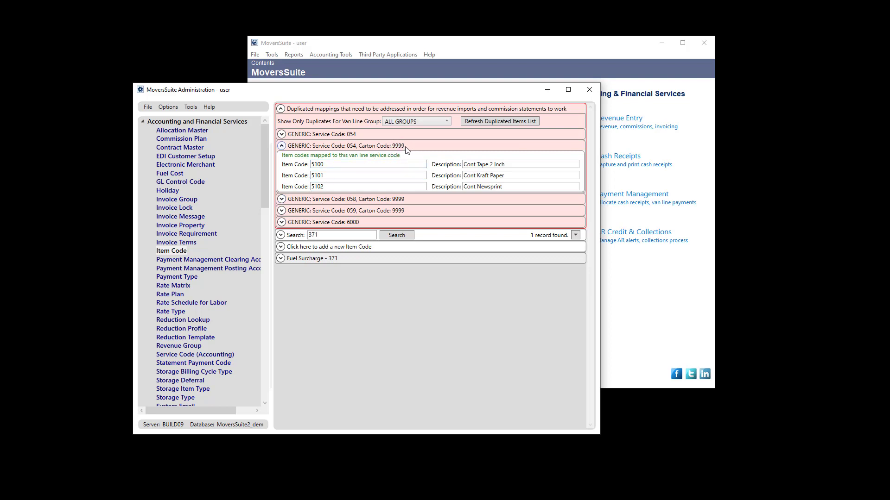
{"action": "left_click", "coordinate": [352, 133]}
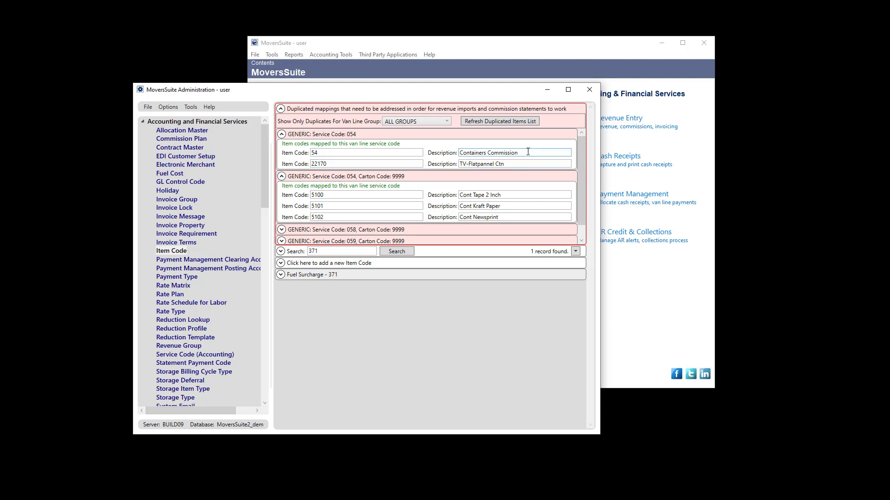
{"action": "left_click_drag", "start_coordinate": [520, 152], "coordinate": [459, 153]}
{"action": "left_click", "coordinate": [509, 164]}
{"action": "left_click_drag", "start_coordinate": [509, 165], "coordinate": [456, 166]}
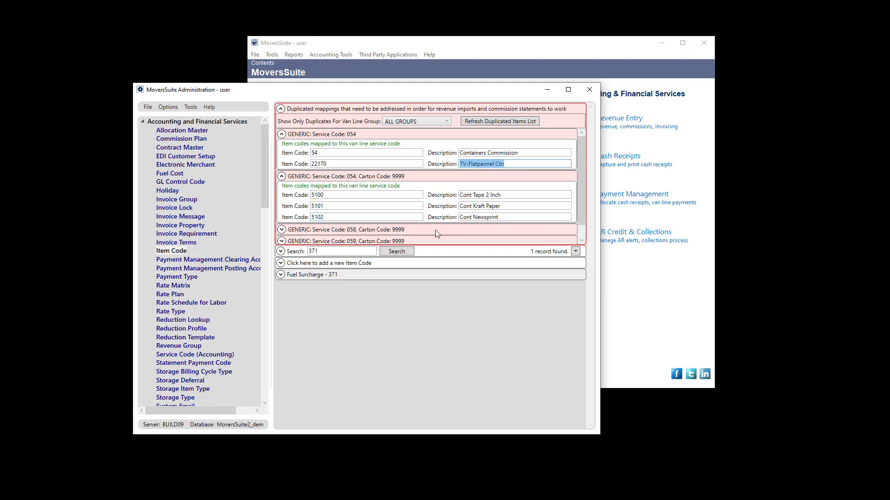
- Keep the duplicates filter on ALL GROUPS, collapse the 054 entries, and open the extra tools list
{"action": "left_click", "coordinate": [437, 122]}
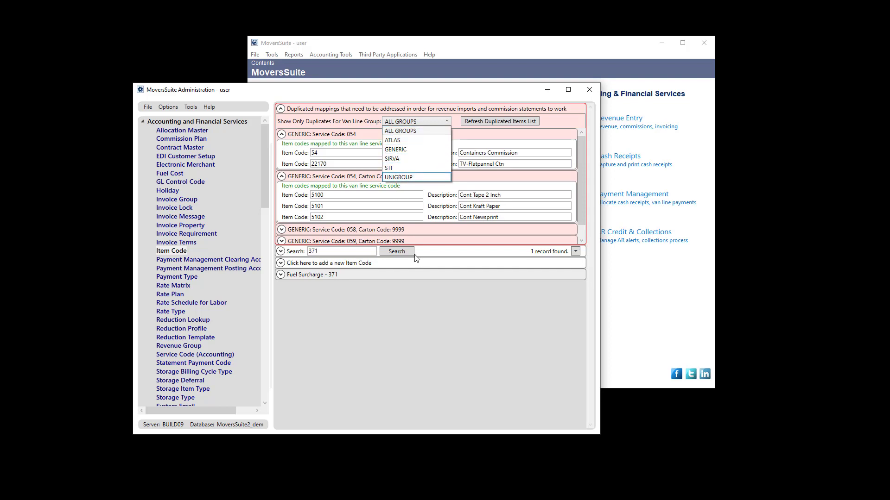
{"action": "left_click", "coordinate": [424, 282]}
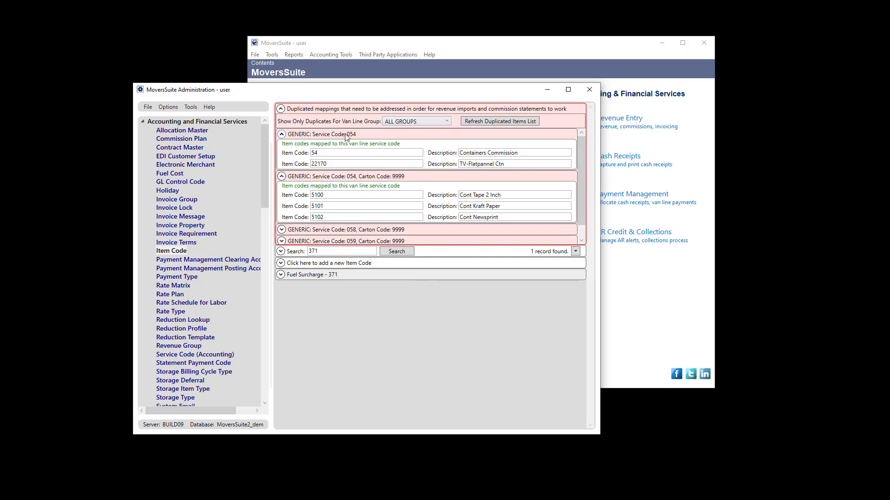
{"action": "left_click", "coordinate": [281, 134]}
{"action": "left_click", "coordinate": [281, 145]}
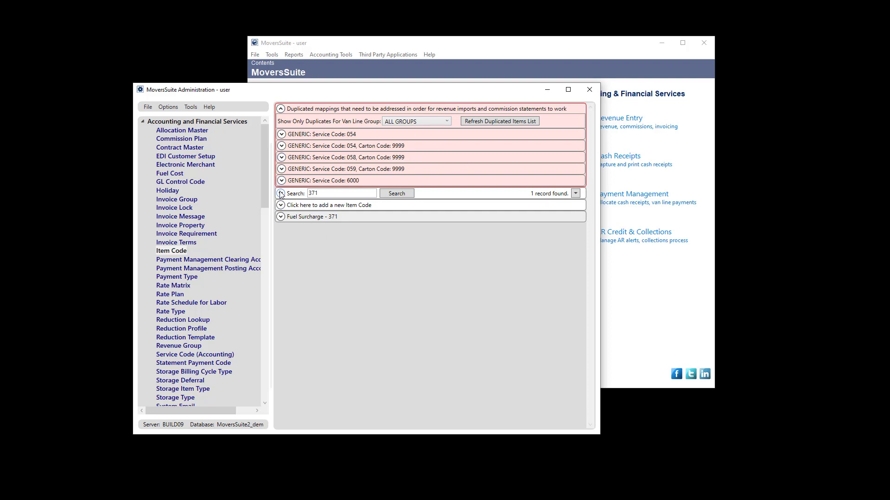
{"action": "left_click", "coordinate": [575, 193]}
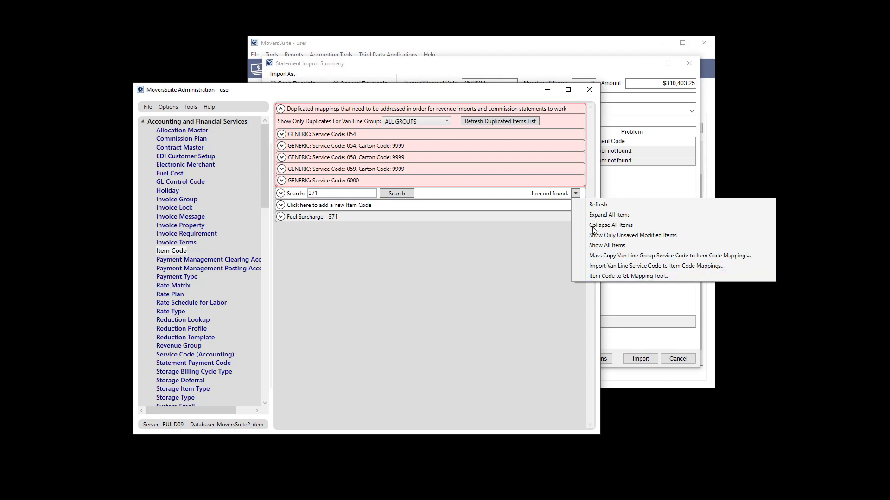
- Launch the legacy Item Code to GL Mapping Tool
{"action": "left_click", "coordinate": [618, 218]}
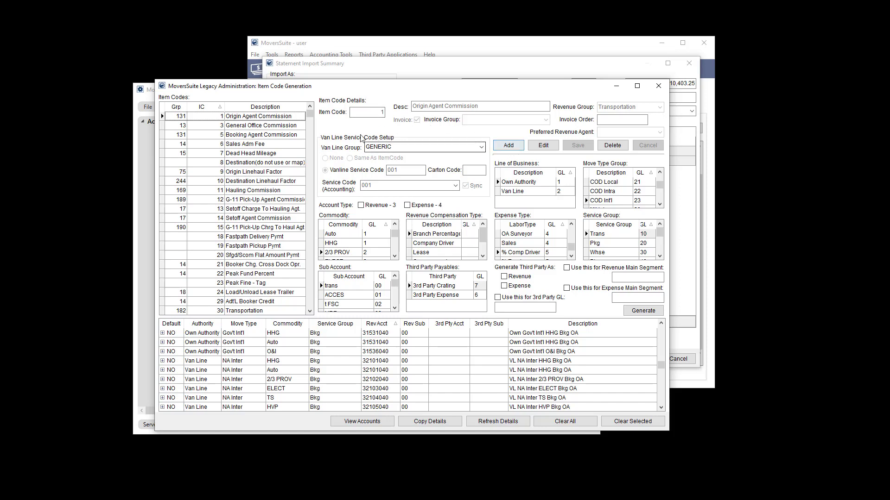
- Start a new item code record with code 2
{"action": "left_click", "coordinate": [382, 112]}
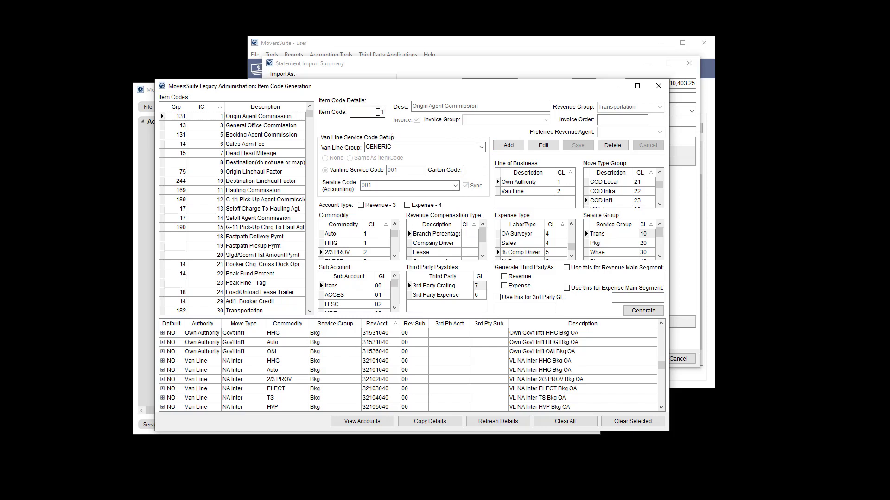
{"action": "key", "text": "BackSpace"}
{"action": "left_click", "coordinate": [508, 145]}
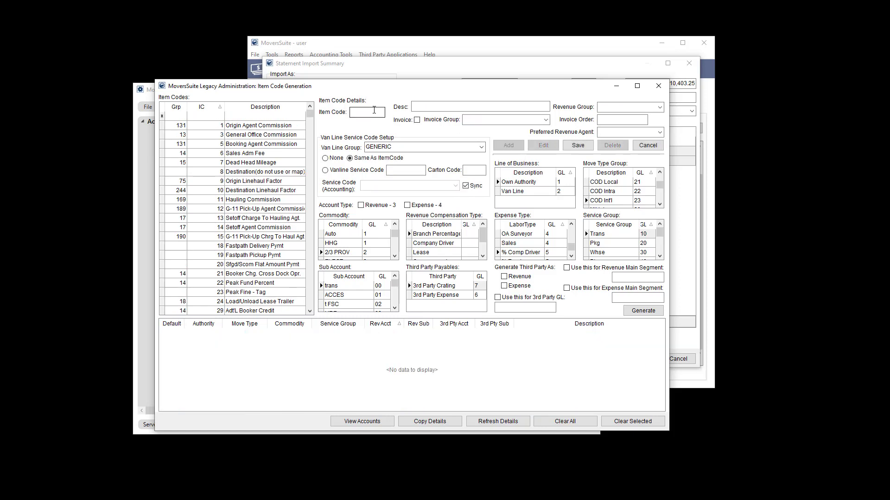
{"action": "type", "text": "2"}
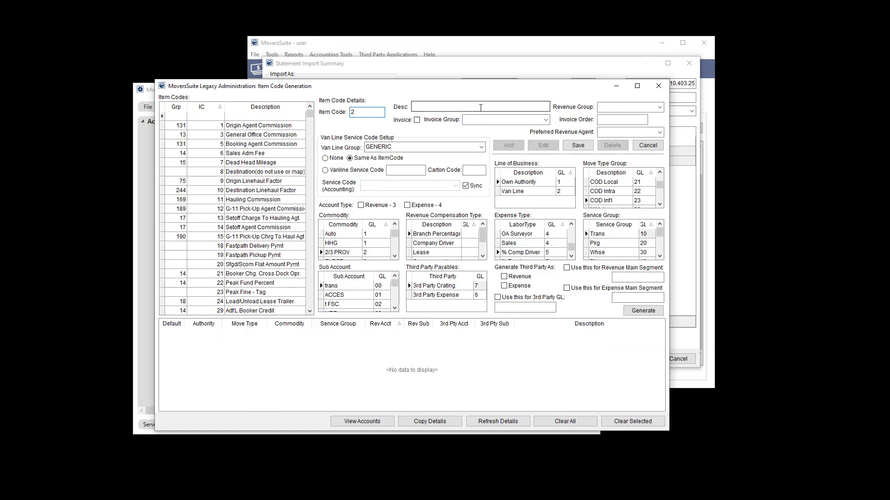
{"action": "left_click", "coordinate": [492, 107]}
- Describe it as 'Item Code #2' and set its revenue group to Local Move
{"action": "key", "text": "BackSpace"}
{"action": "type", "text": "iTEM"}
{"action": "key", "text": "BackSpace"}
{"action": "key", "text": "BackSpace"}
{"action": "key", "text": "BackSpace"}
{"action": "key", "text": "BackSpace"}
{"action": "type", "text": "Item Cod"}
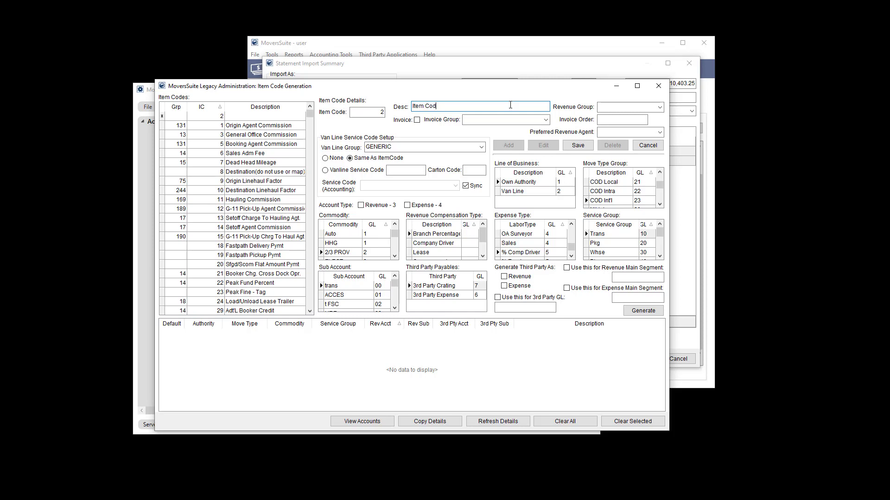
{"action": "type", "text": "e #2"}
{"action": "left_click", "coordinate": [660, 107]}
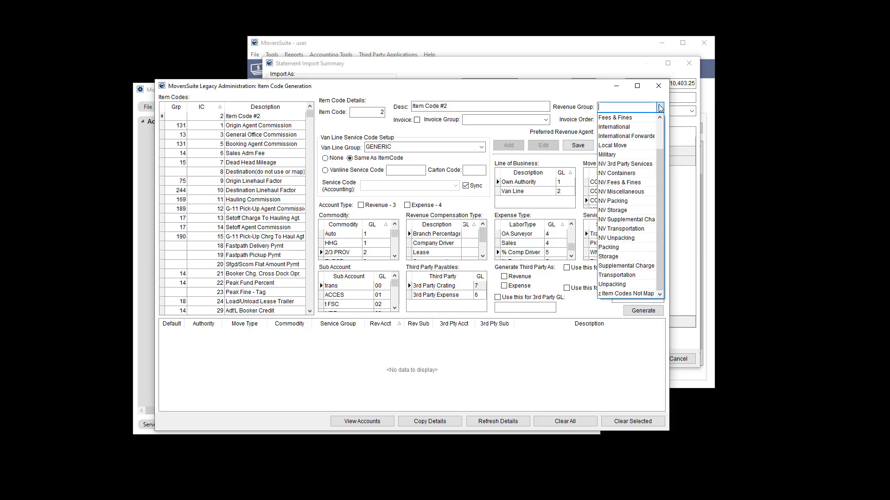
{"action": "left_click", "coordinate": [624, 146]}
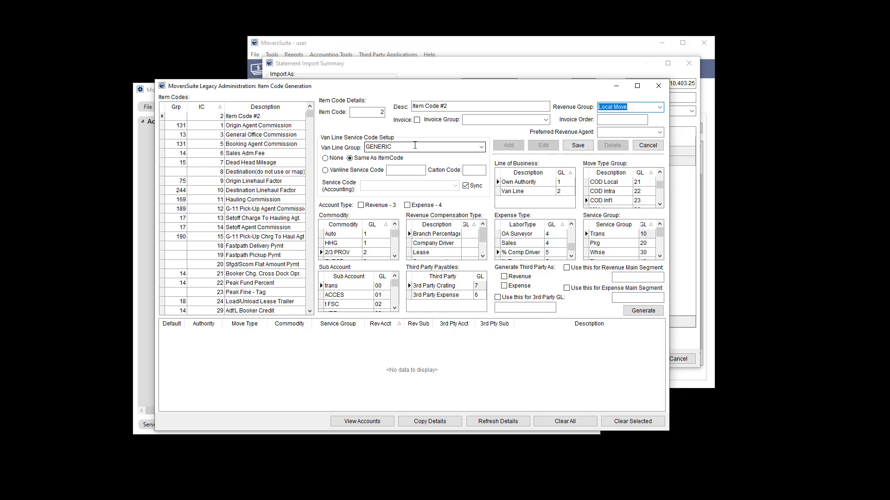
- Set the van line group to UNIGROUP with explicit service code 002 and carton code 223
{"action": "left_click", "coordinate": [483, 147]}
{"action": "left_click", "coordinate": [482, 147]}
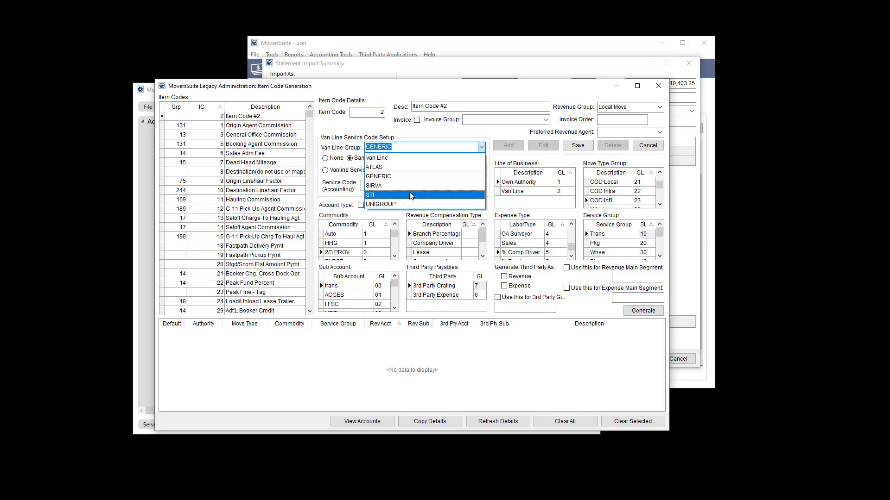
{"action": "left_click", "coordinate": [399, 203]}
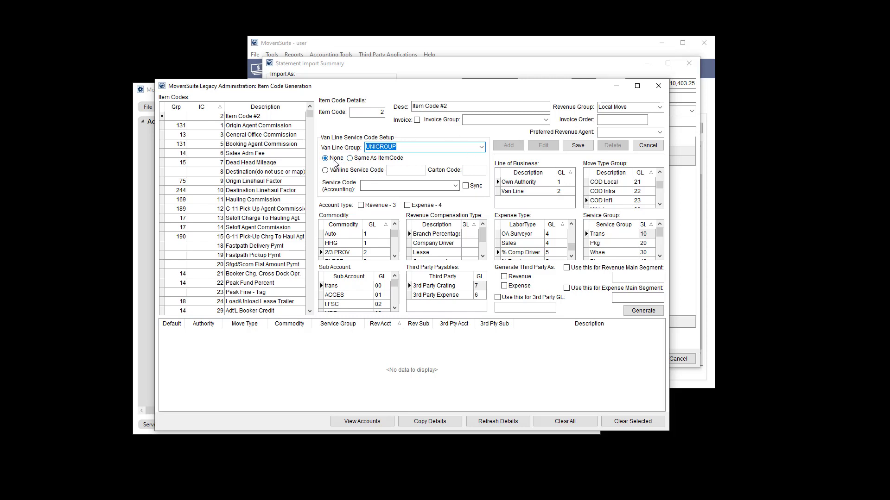
{"action": "left_click", "coordinate": [366, 160]}
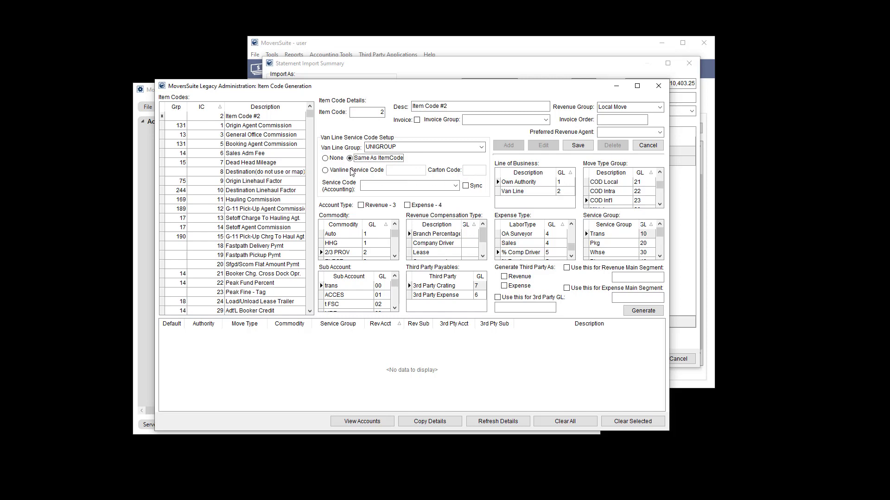
{"action": "left_click", "coordinate": [336, 172]}
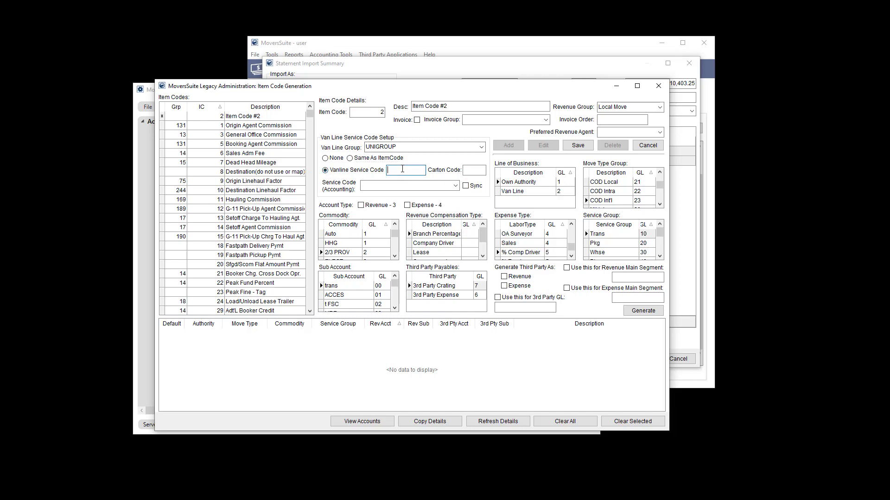
{"action": "type", "text": "000"}
{"action": "key", "text": "BackSpace"}
{"action": "type", "text": "2"}
{"action": "key", "text": "Tab"}
{"action": "type", "text": "223"}
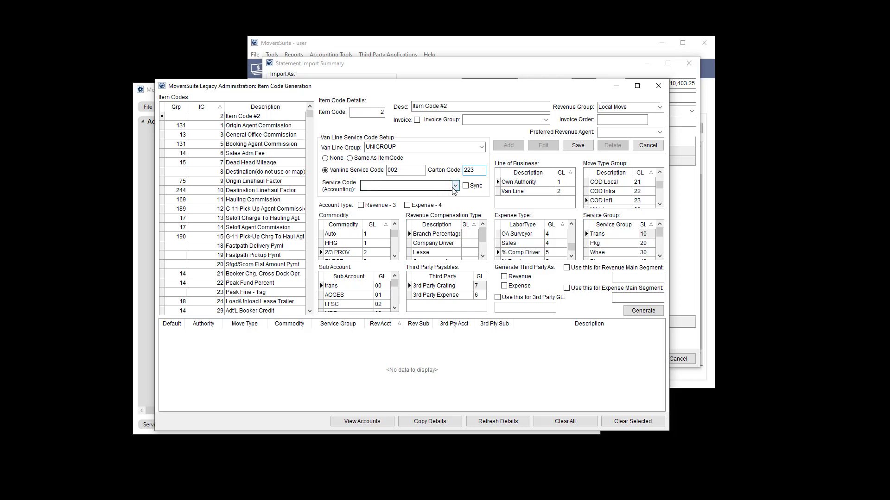
- Set the accounting service code to 005 and keep it synced
{"action": "left_click", "coordinate": [455, 186]}
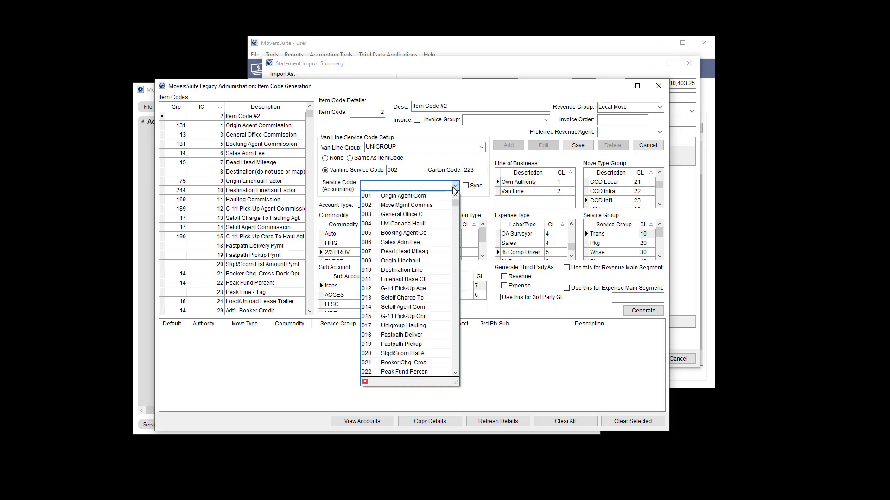
{"action": "left_click", "coordinate": [410, 206]}
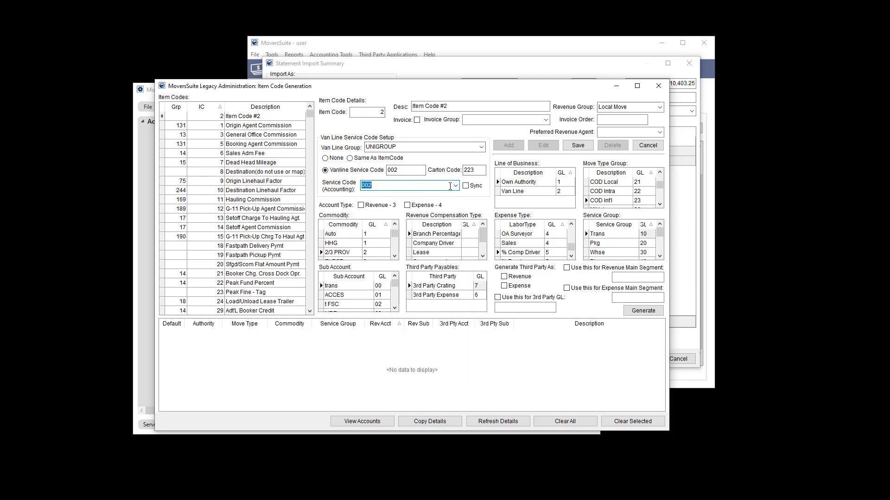
{"action": "left_click", "coordinate": [454, 185]}
{"action": "left_click", "coordinate": [424, 233]}
{"action": "left_click", "coordinate": [475, 188]}
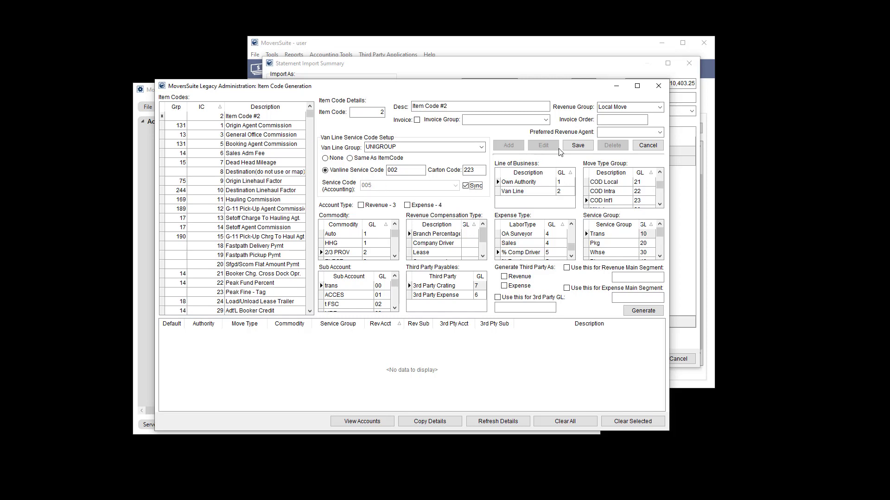
- Save Item Code #2, then search 'item' and open its van line mapping to verify 002/223
{"action": "left_click", "coordinate": [576, 146]}
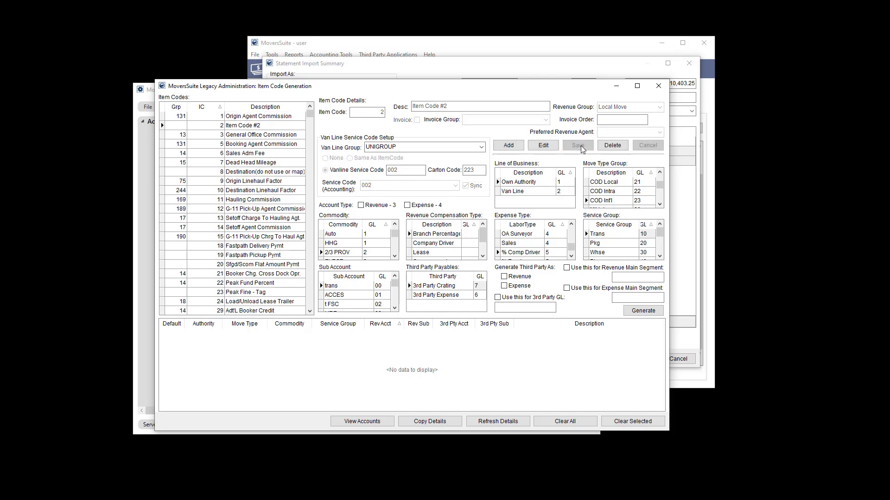
{"action": "left_click", "coordinate": [658, 86]}
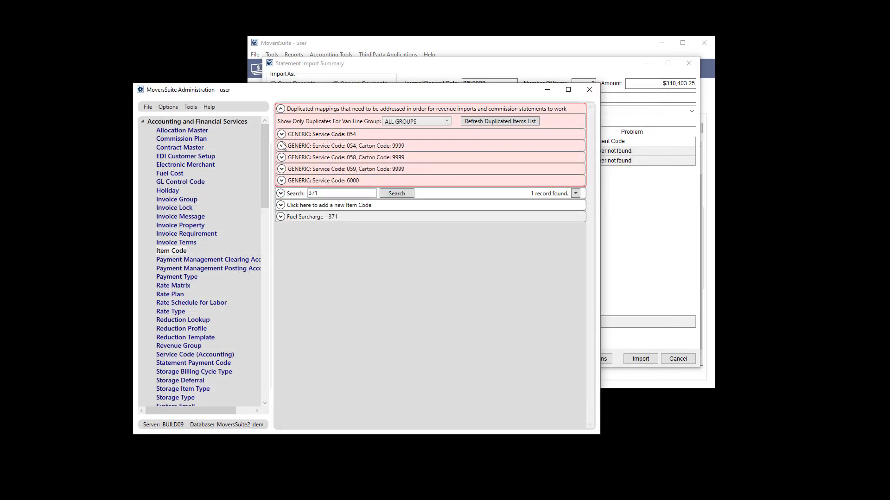
{"action": "left_click", "coordinate": [280, 193]}
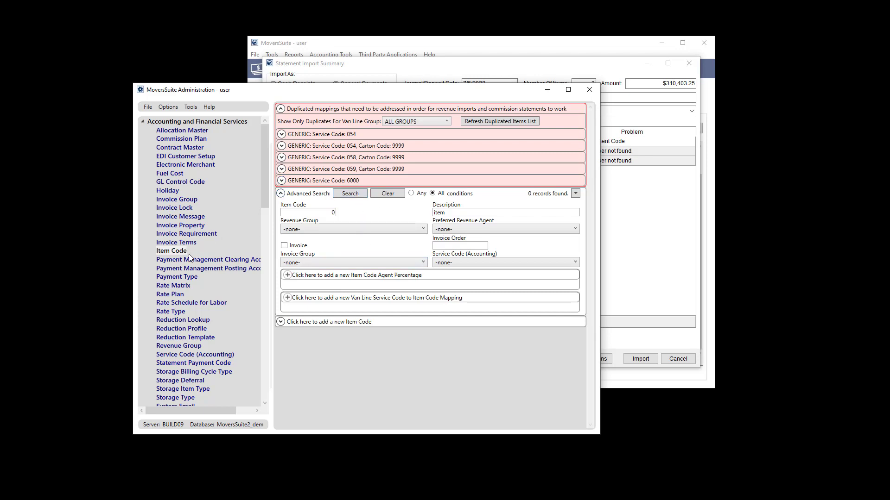
{"action": "left_click", "coordinate": [179, 243]}
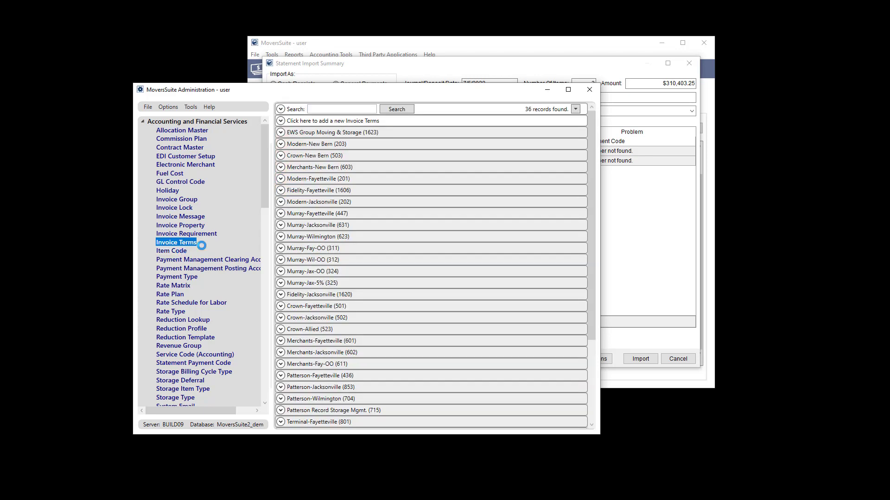
{"action": "left_click", "coordinate": [178, 251]}
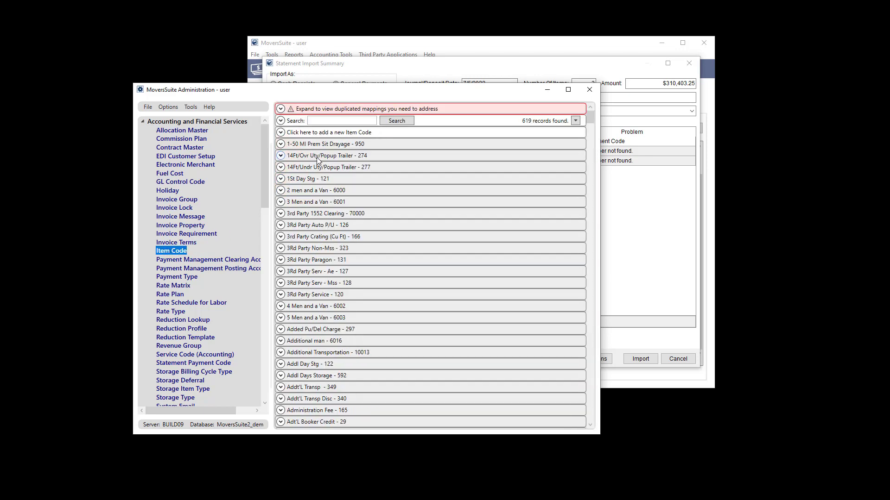
{"action": "left_click", "coordinate": [323, 122]}
{"action": "type", "text": "item"}
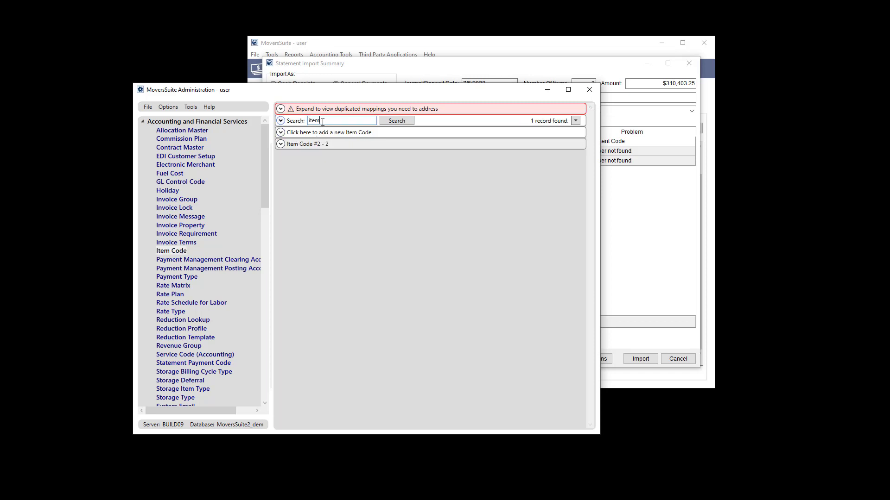
{"action": "left_click", "coordinate": [333, 142]}
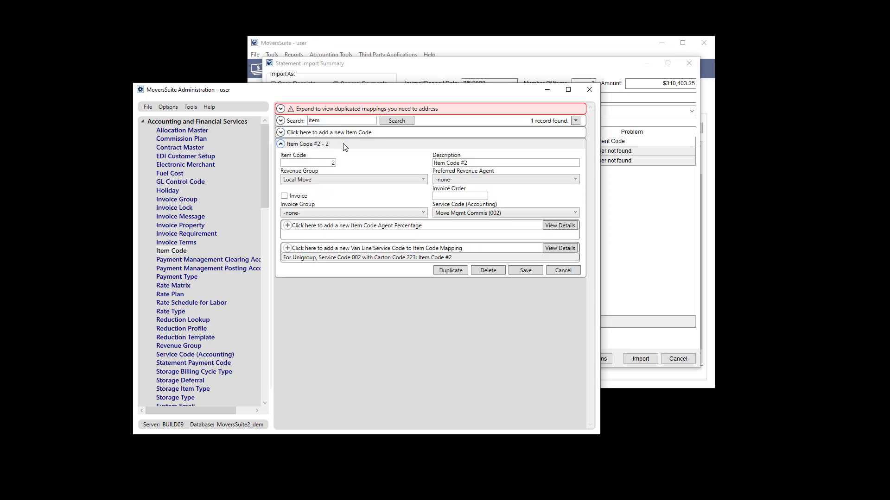
{"action": "double_click", "coordinate": [365, 257]}
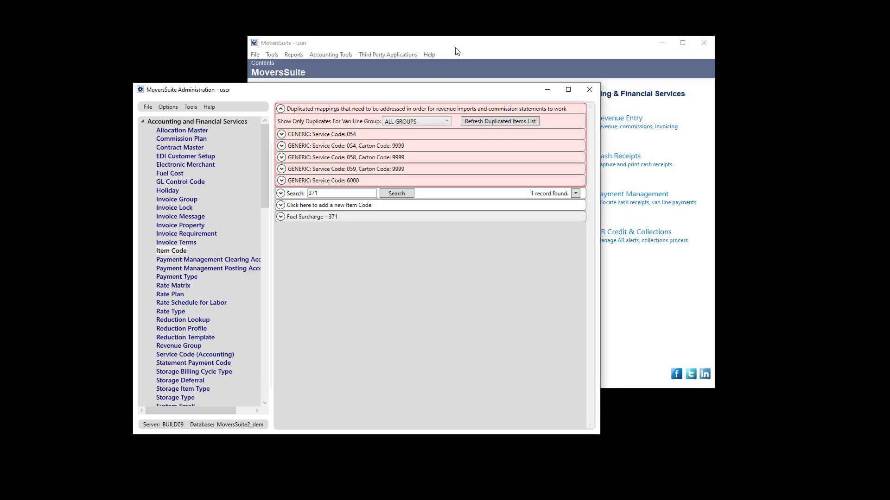
- Open Payment Management's Import > Cloud Statements list showing the Sirva statements for agent 6000
{"action": "left_click", "coordinate": [454, 53]}
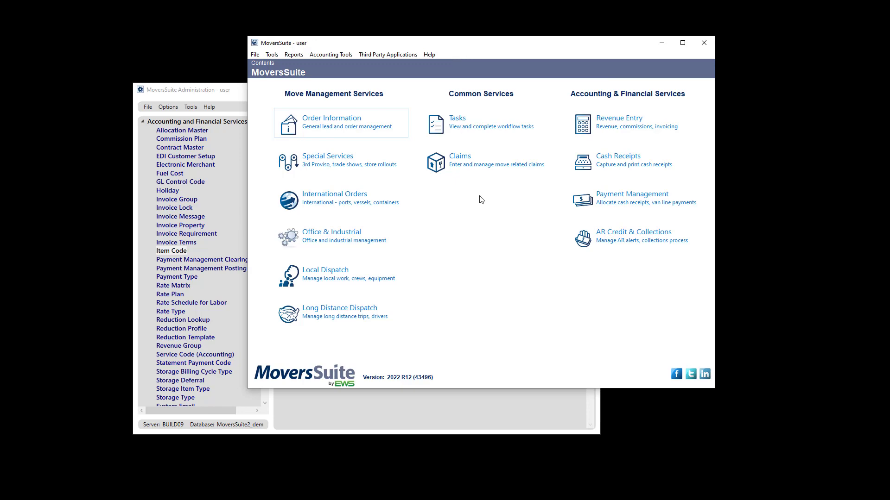
{"action": "left_click", "coordinate": [608, 202]}
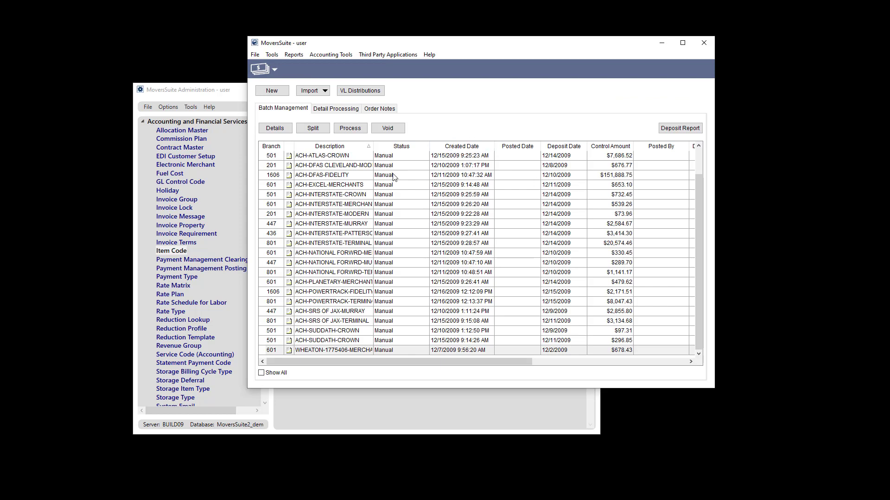
{"action": "left_click", "coordinate": [325, 91]}
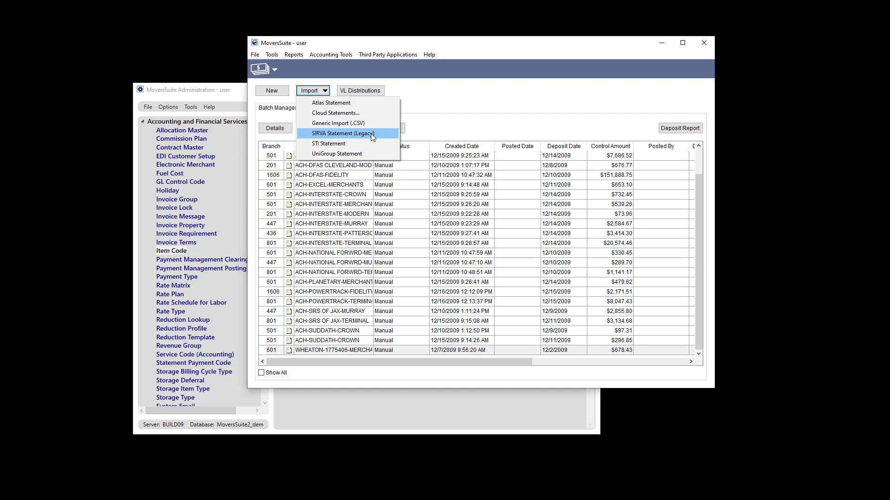
{"action": "left_click", "coordinate": [349, 115]}
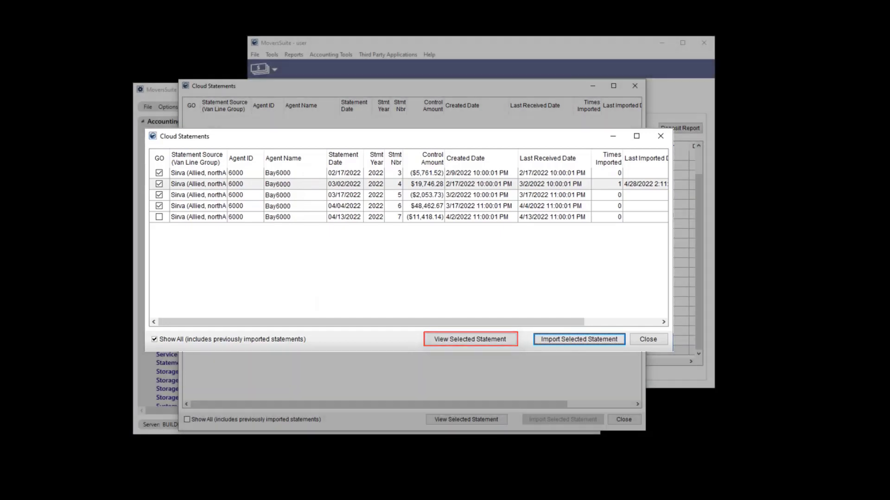
{"action": "left_click", "coordinate": [470, 340]}
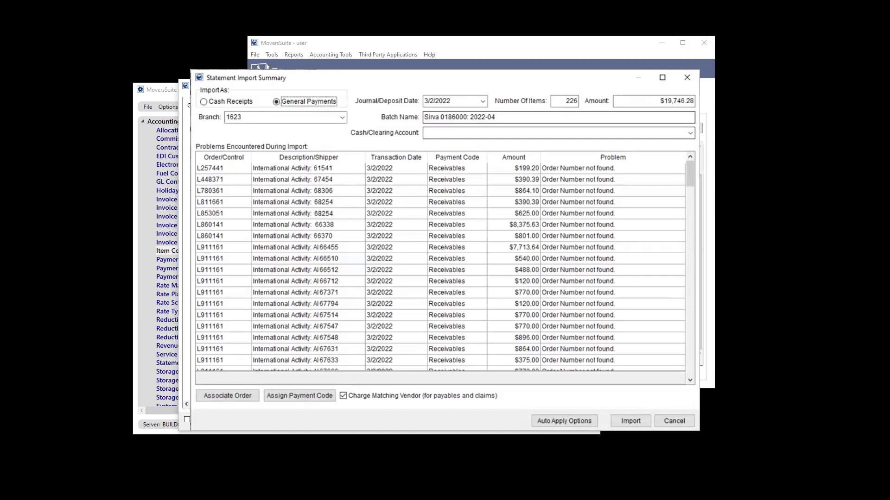
{"action": "right_click", "coordinate": [378, 243]}
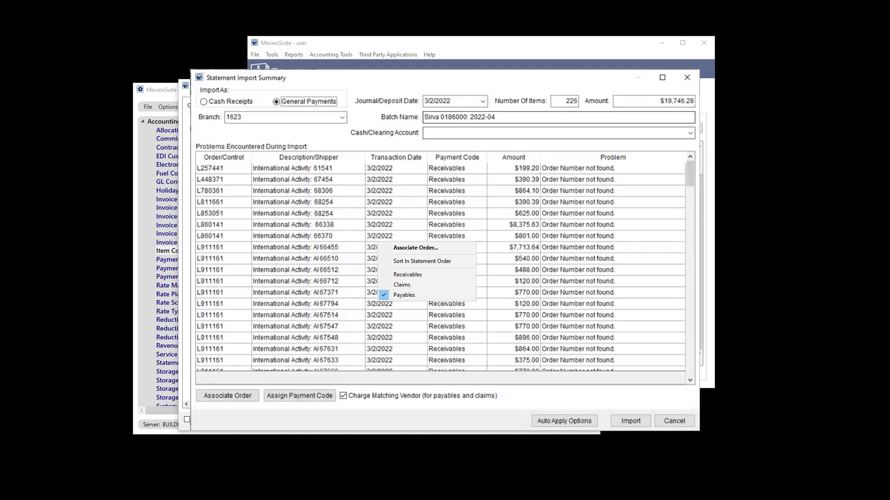
{"action": "key", "text": "Escape"}
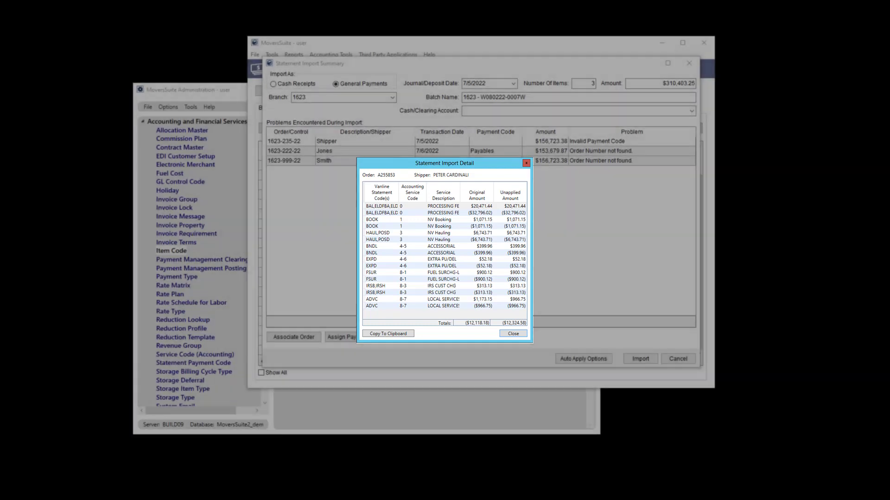
- Close the order's Statement Import Detail to return to the three-problem import summary
{"action": "key", "text": "Escape"}
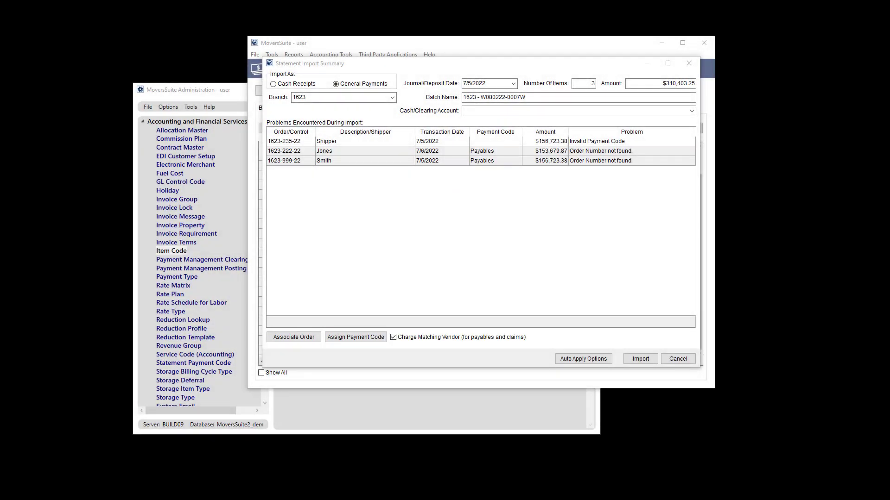